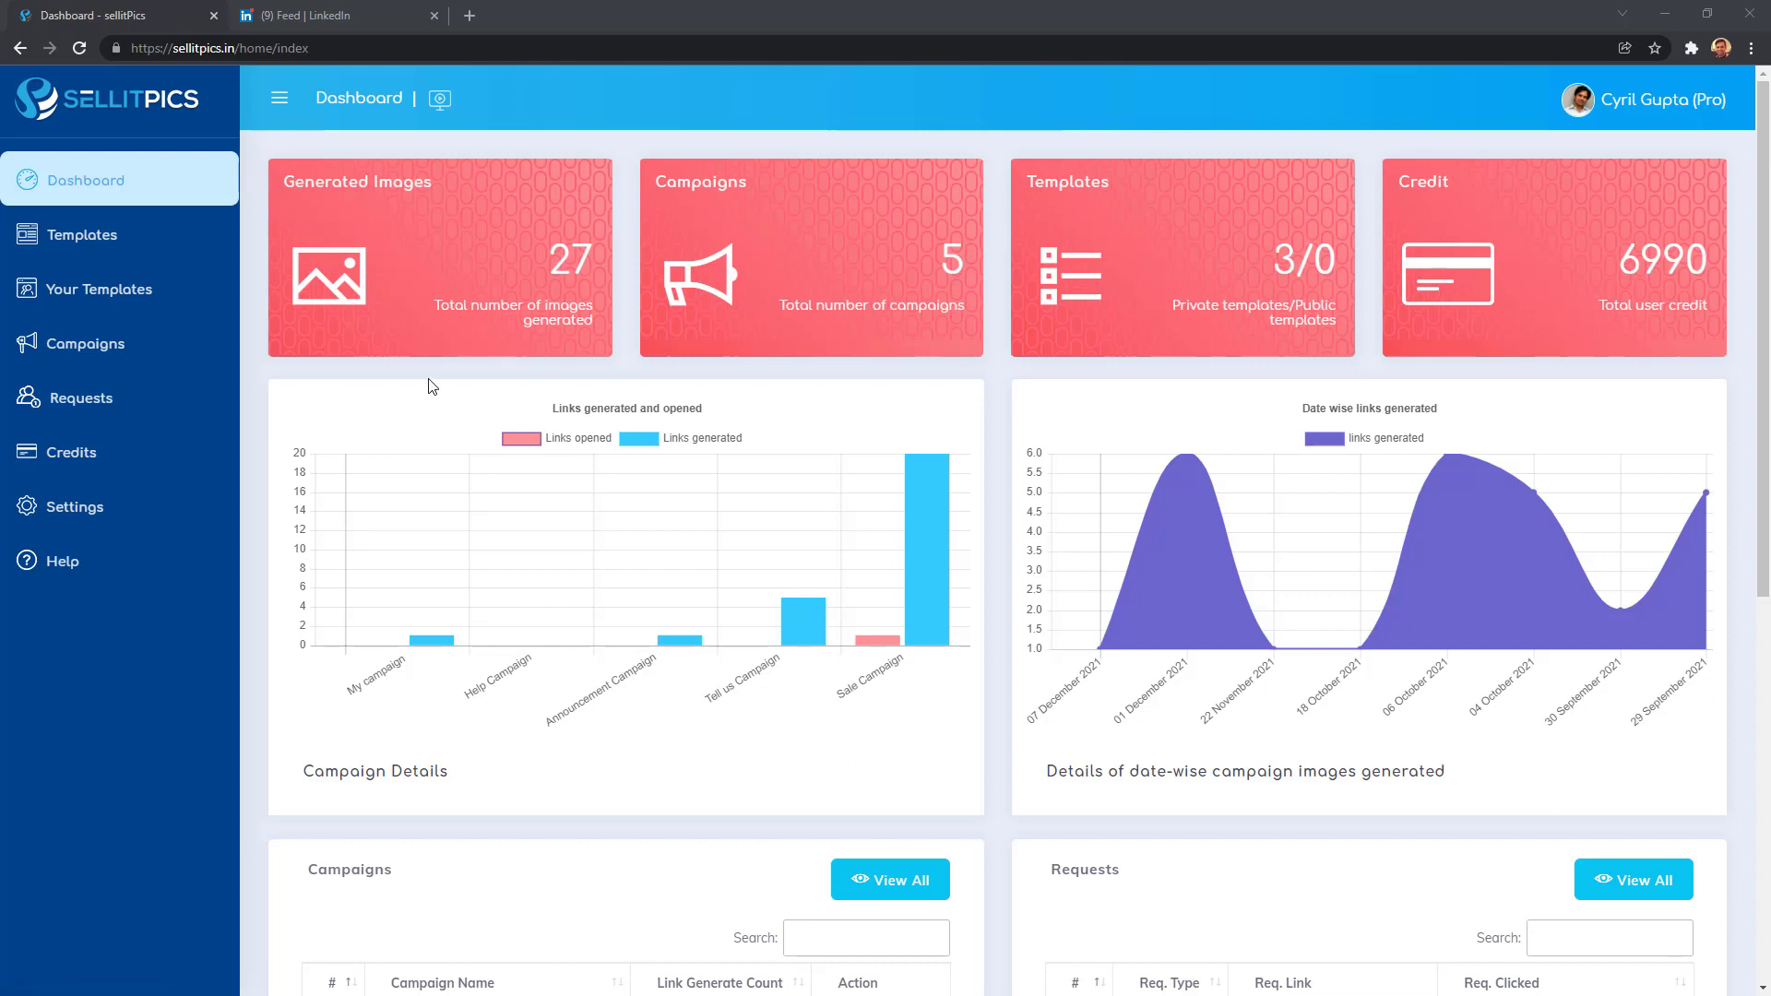
Return to SellitPics and open the readymade templates gallery.
key("ctrl+Tab")
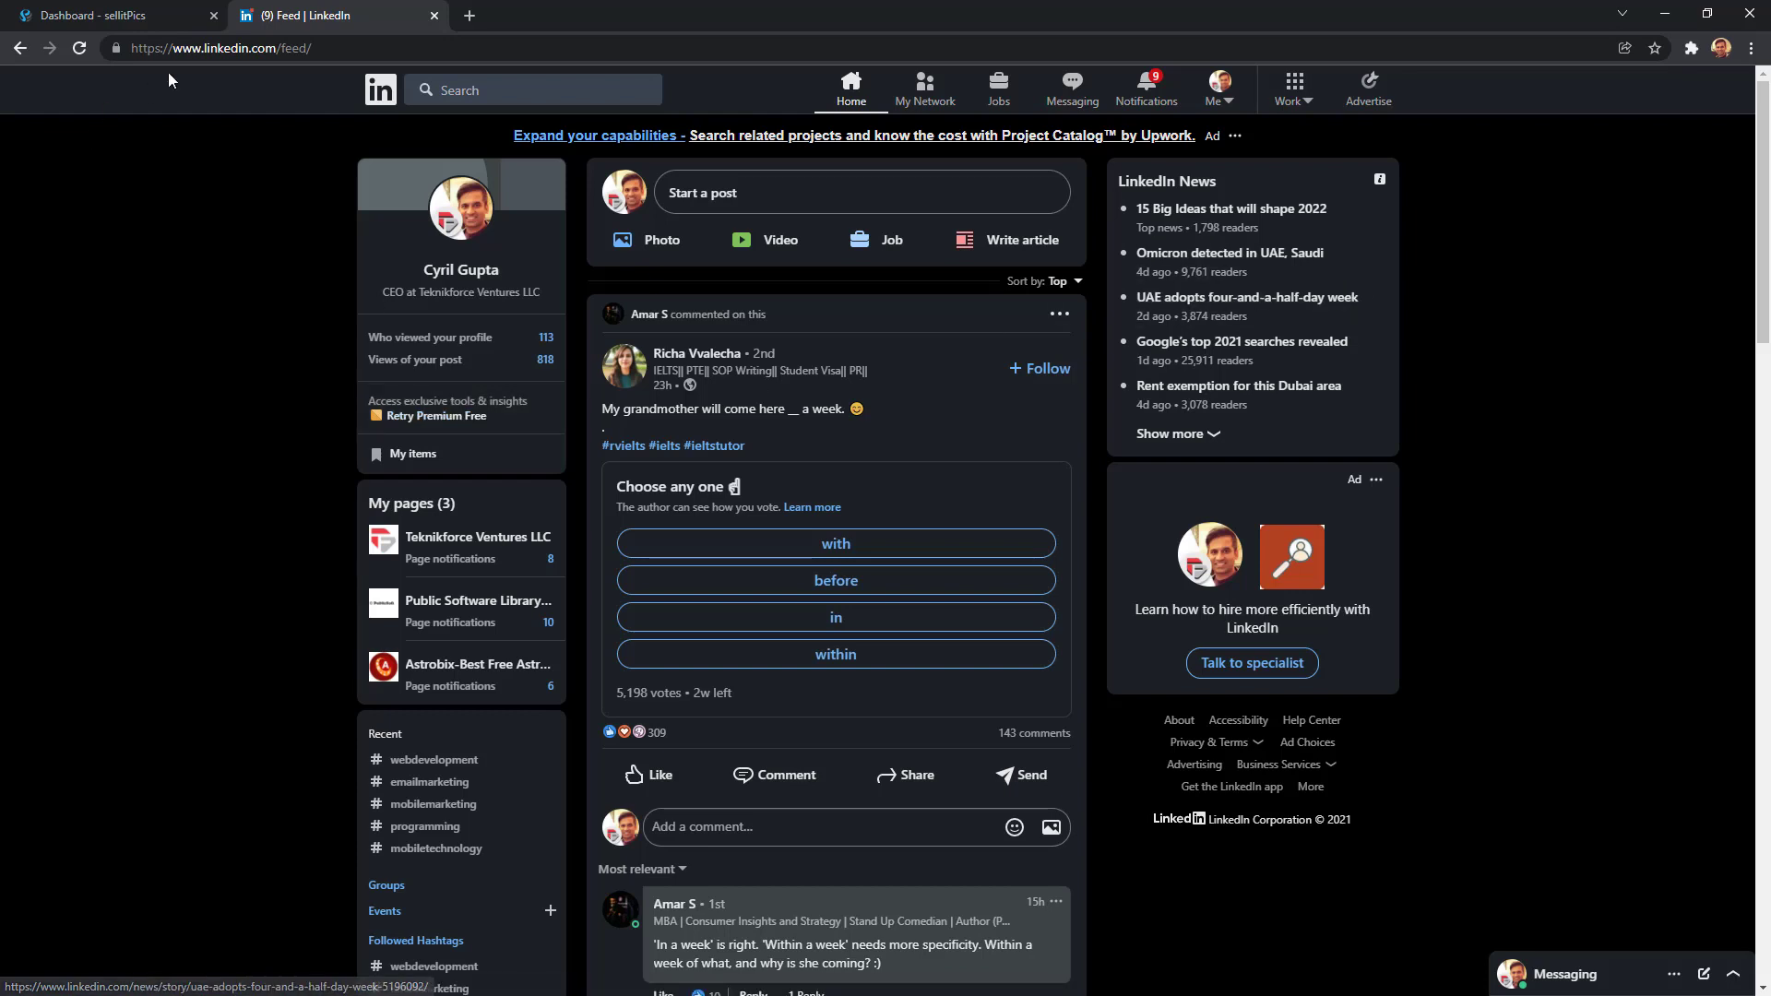
left_click(97, 17)
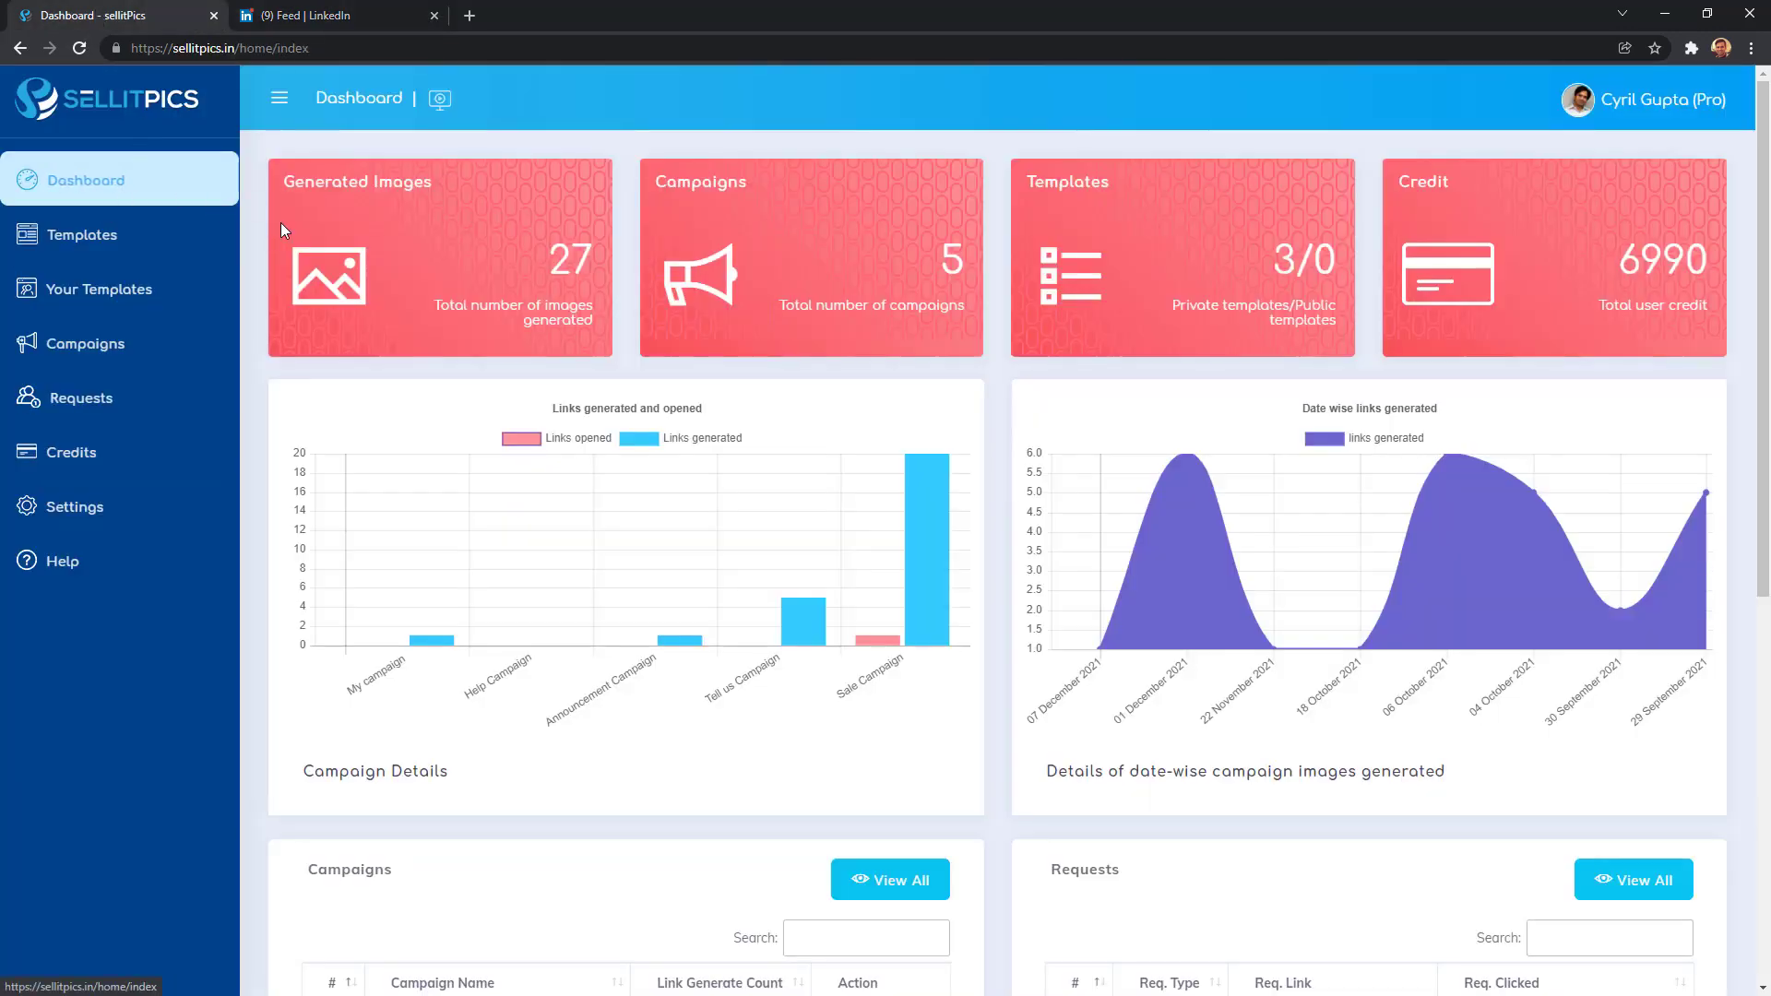
left_click(128, 256)
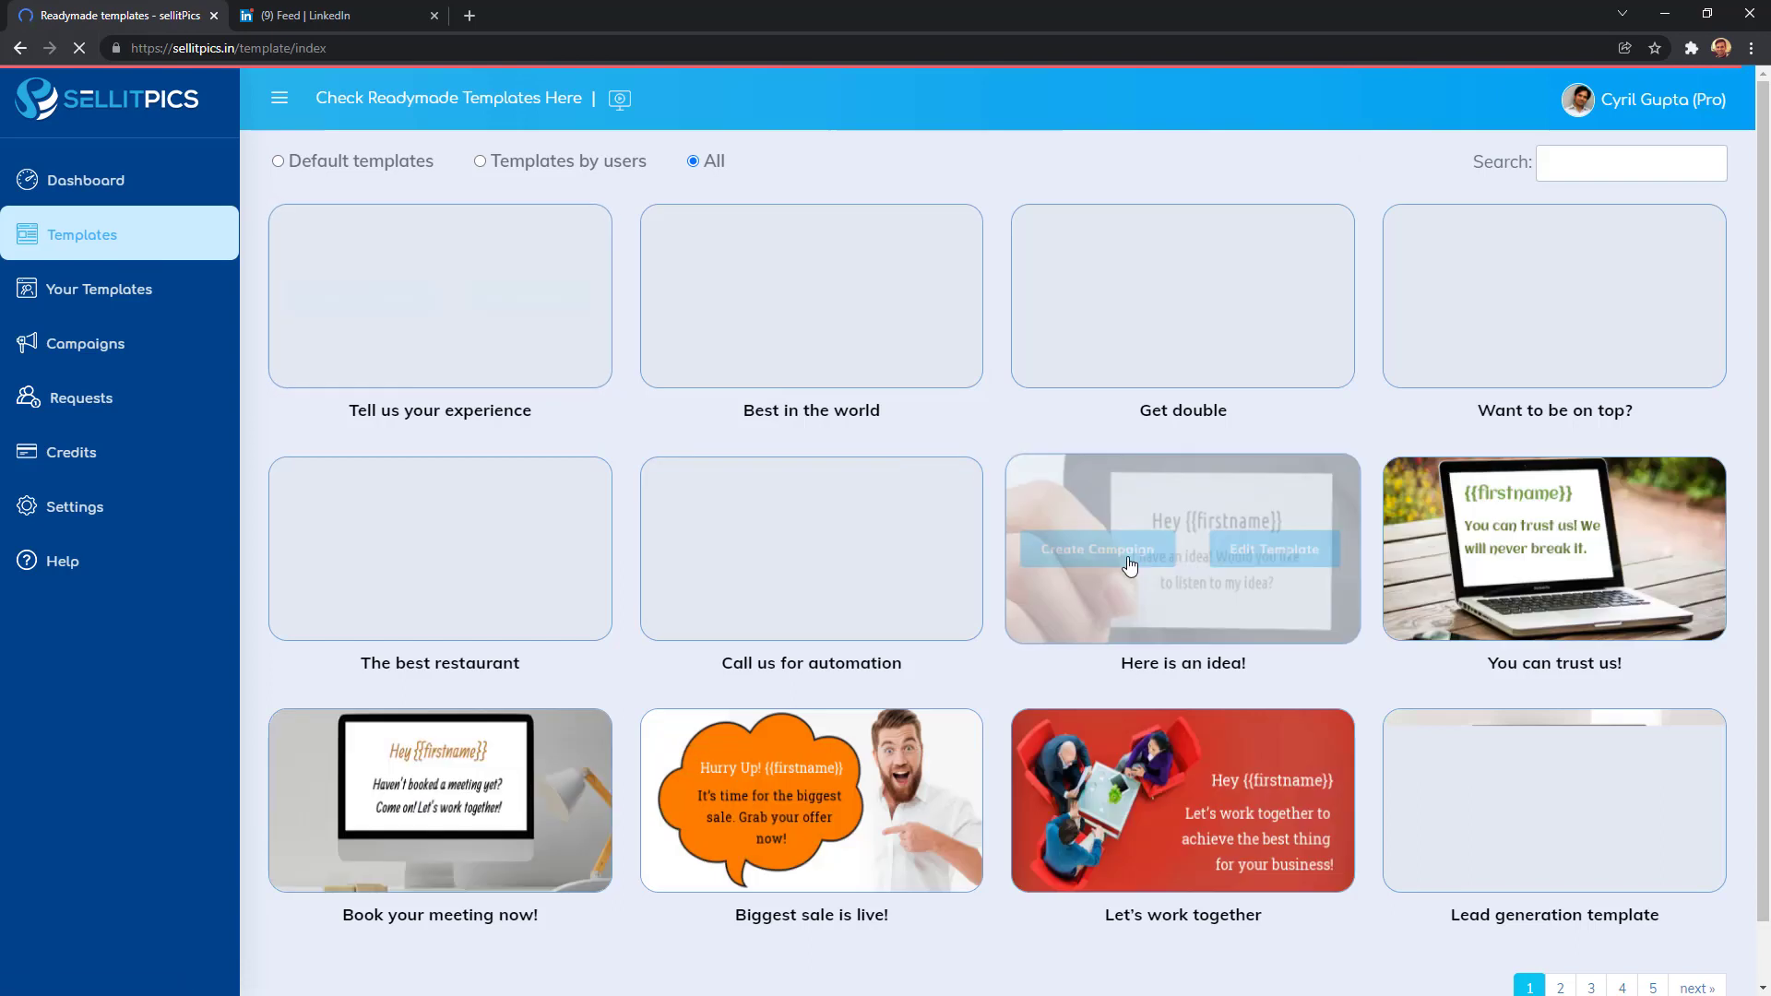
scroll(1226, 697, "down", 1)
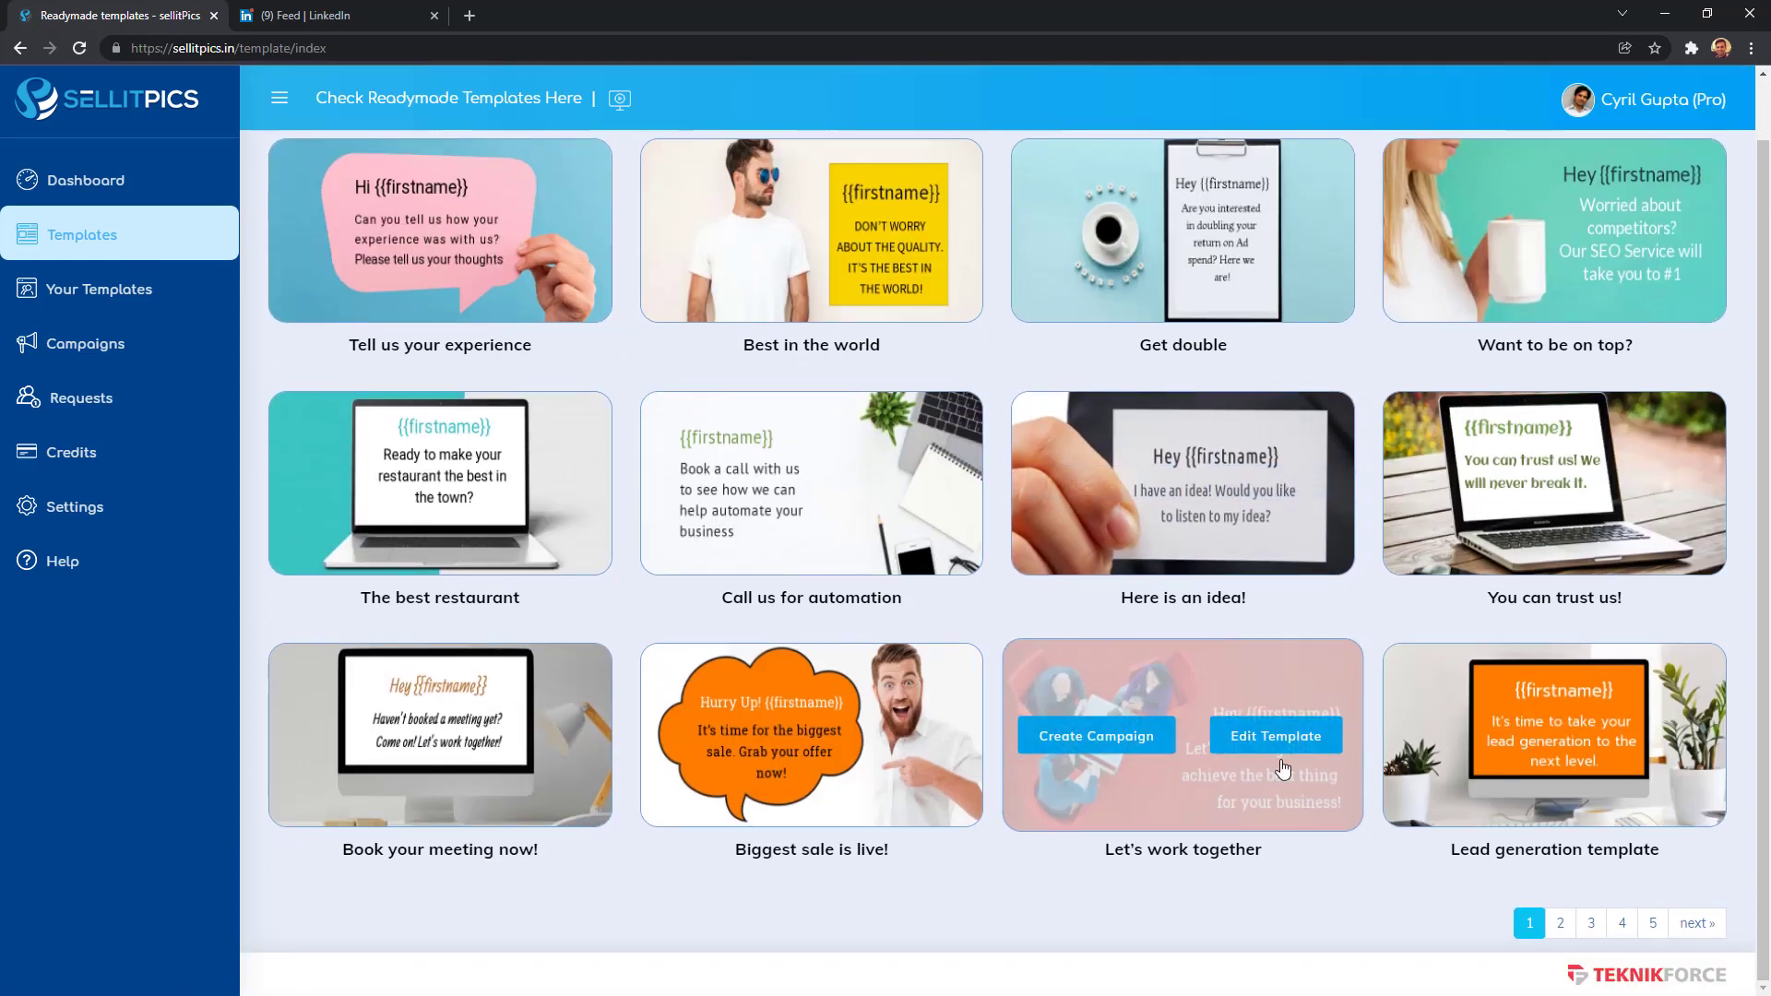
scroll(1513, 832, "up", 1)
scroll(1513, 832, "down", 1)
Go to the third template page and start a campaign from the Start saving now! design.
left_click(1560, 933)
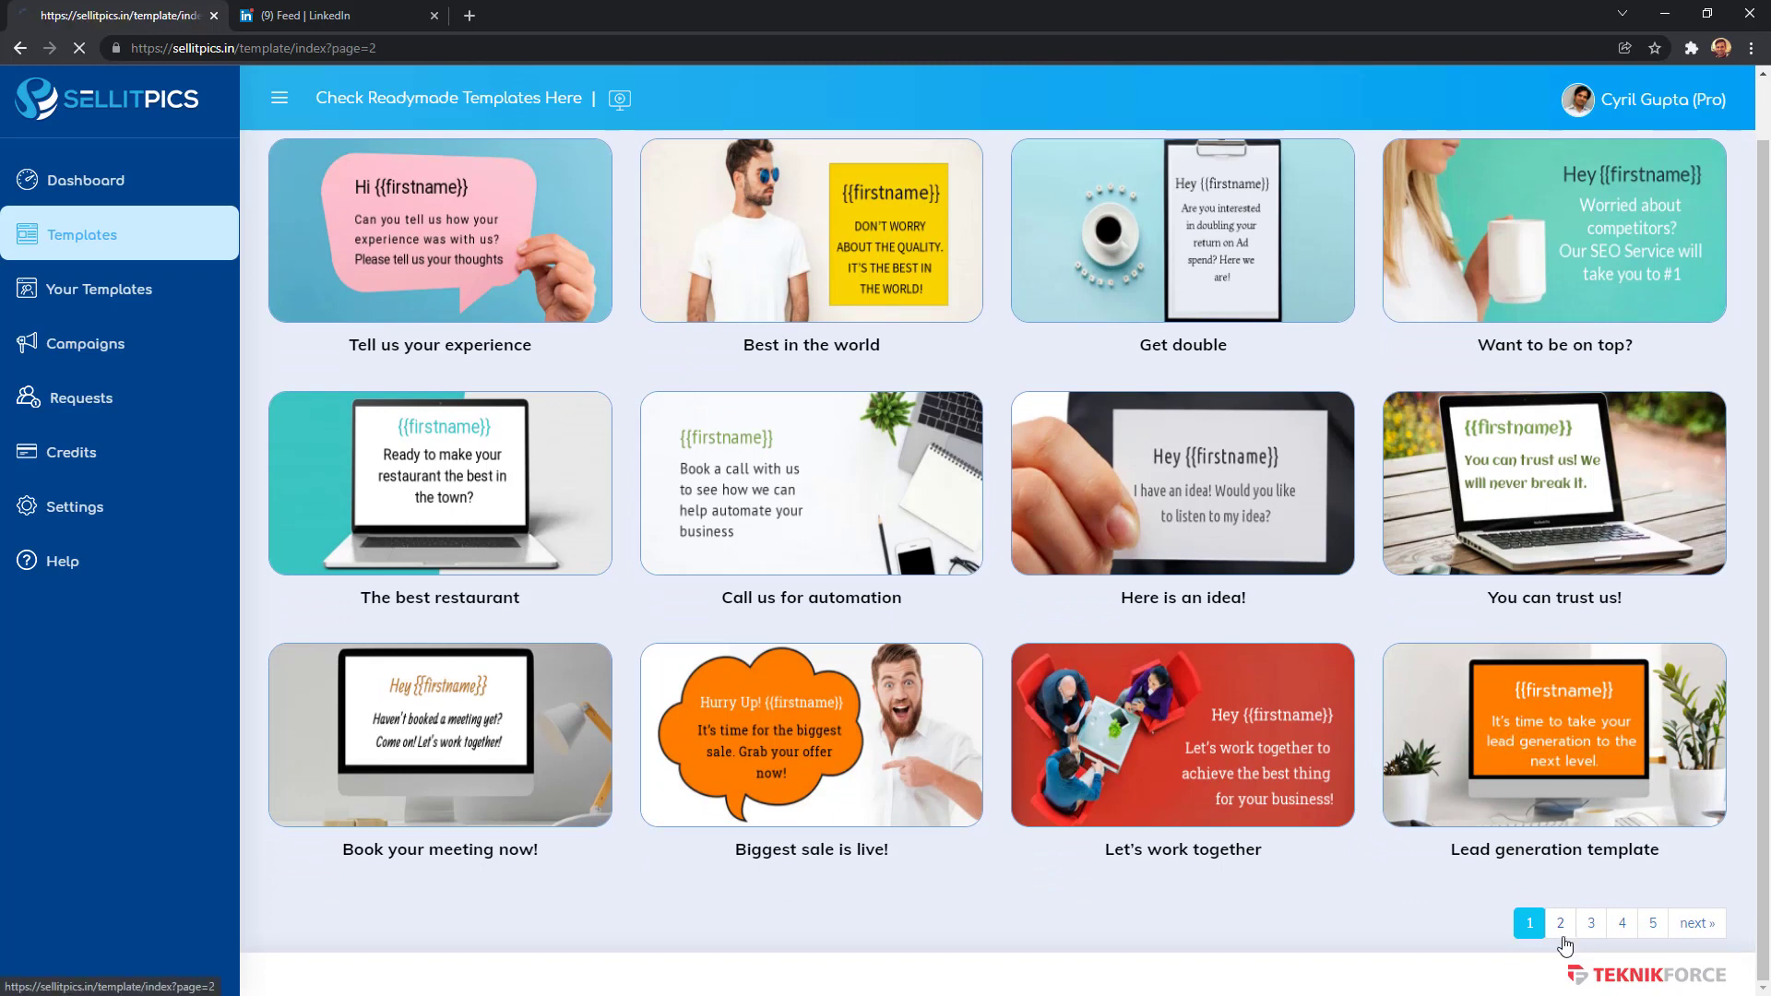
scroll(1590, 925, "down", 1)
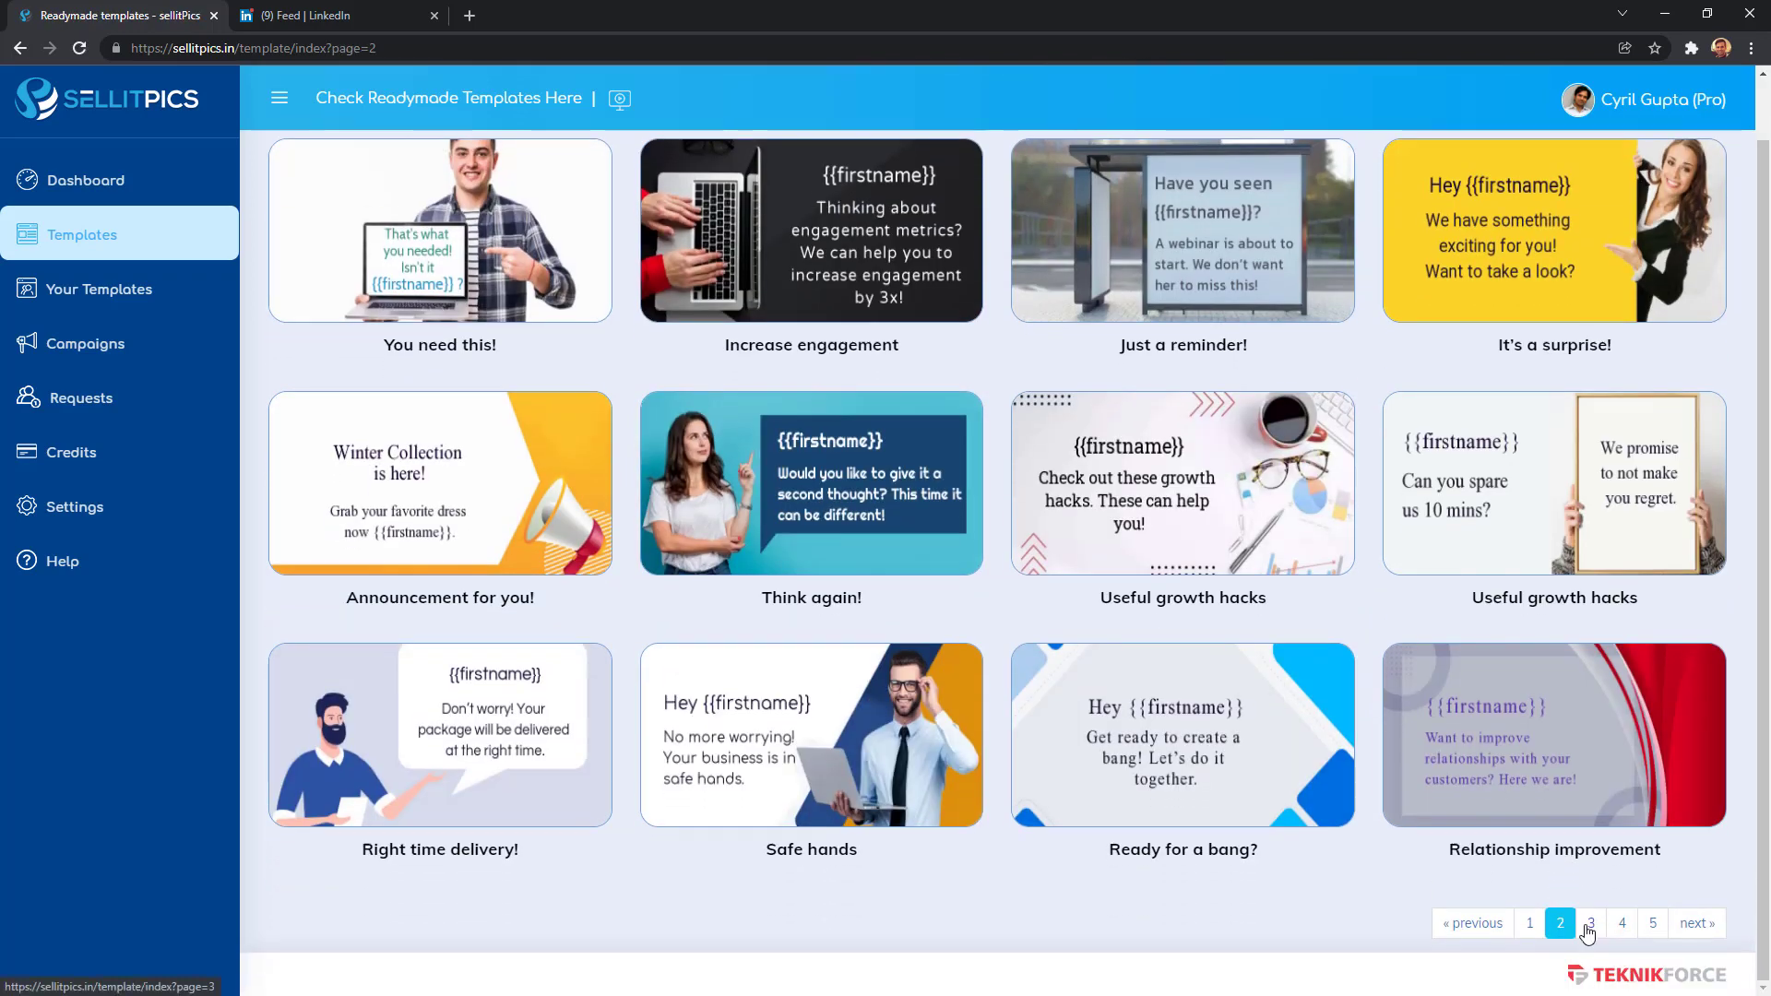
left_click(1591, 926)
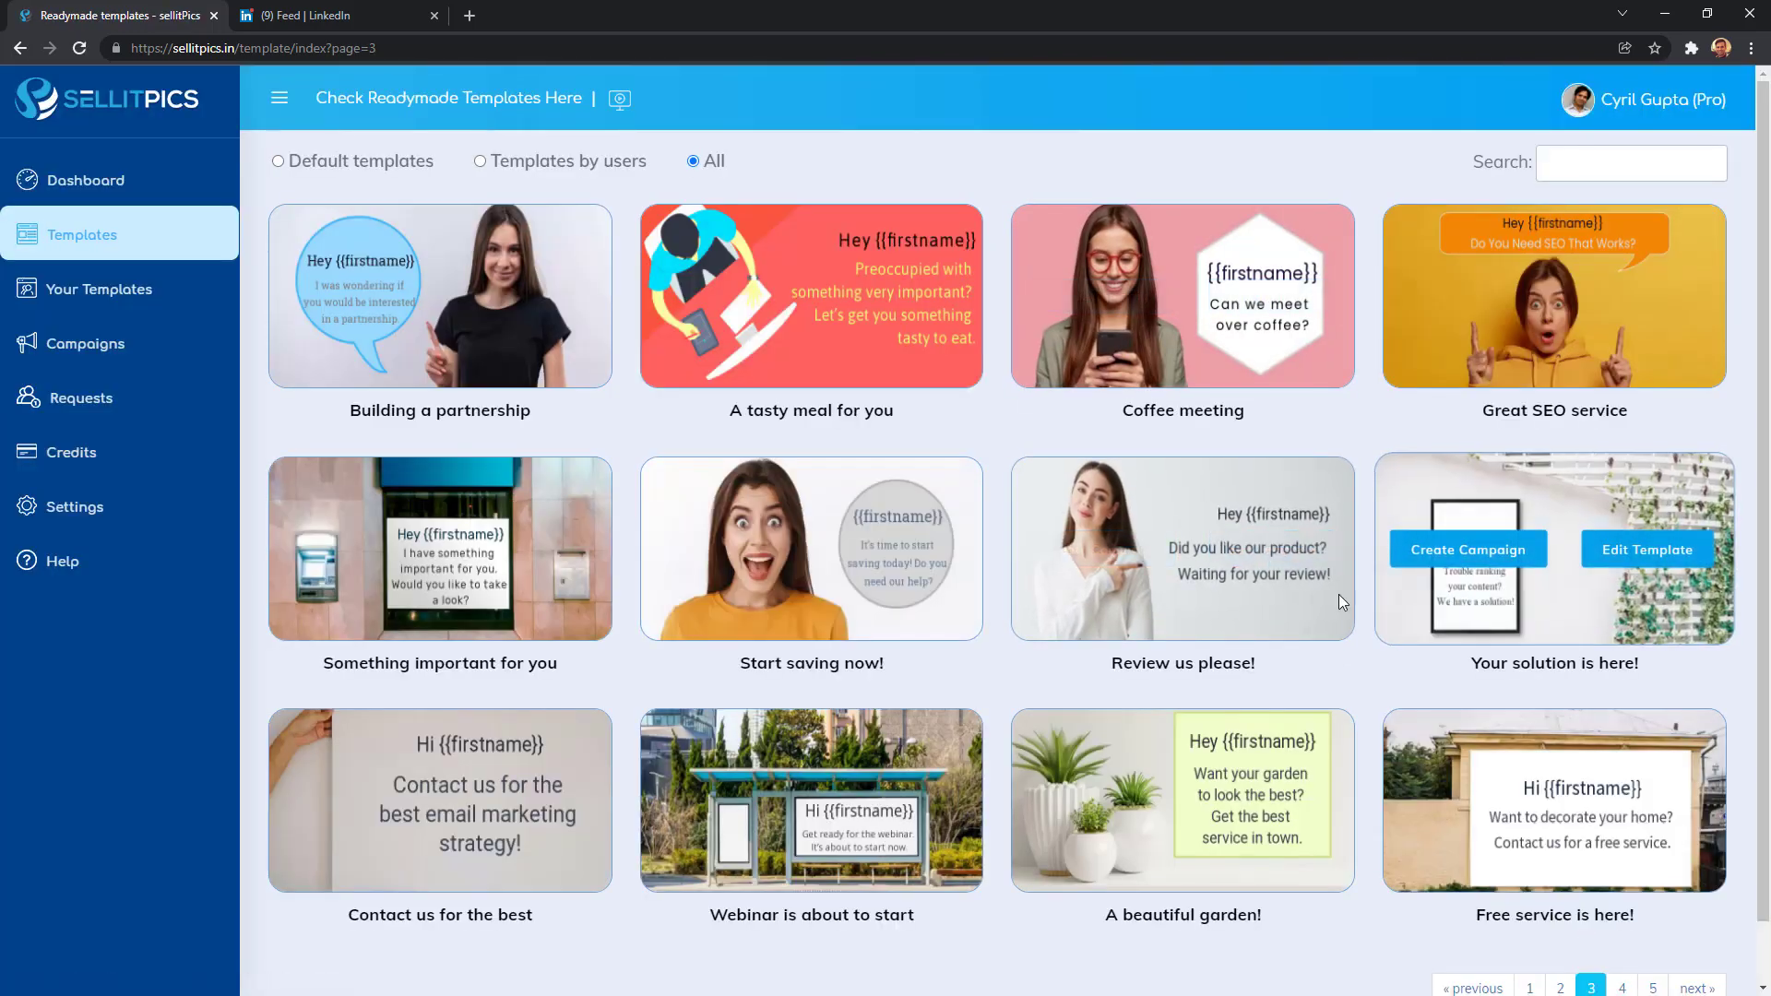
scroll(1241, 656, "down", 1)
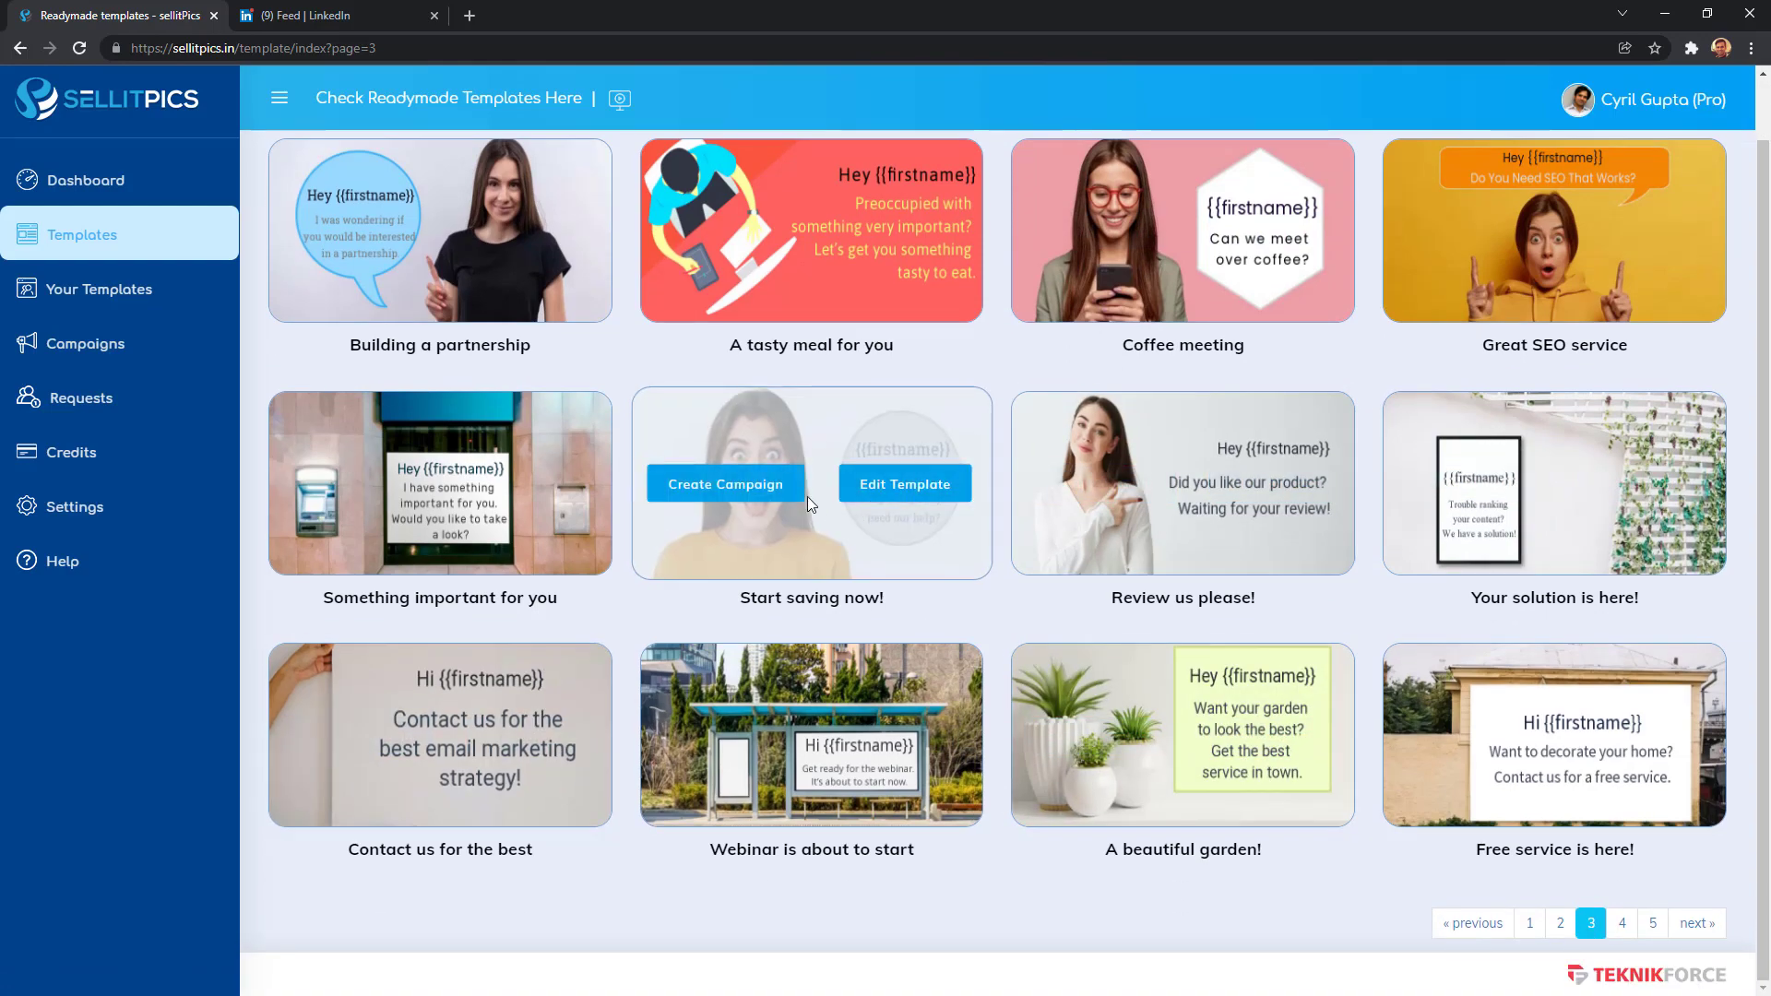
left_click(795, 496)
Name the new campaign 'Real Estate Campaign' and add it.
left_click(868, 504)
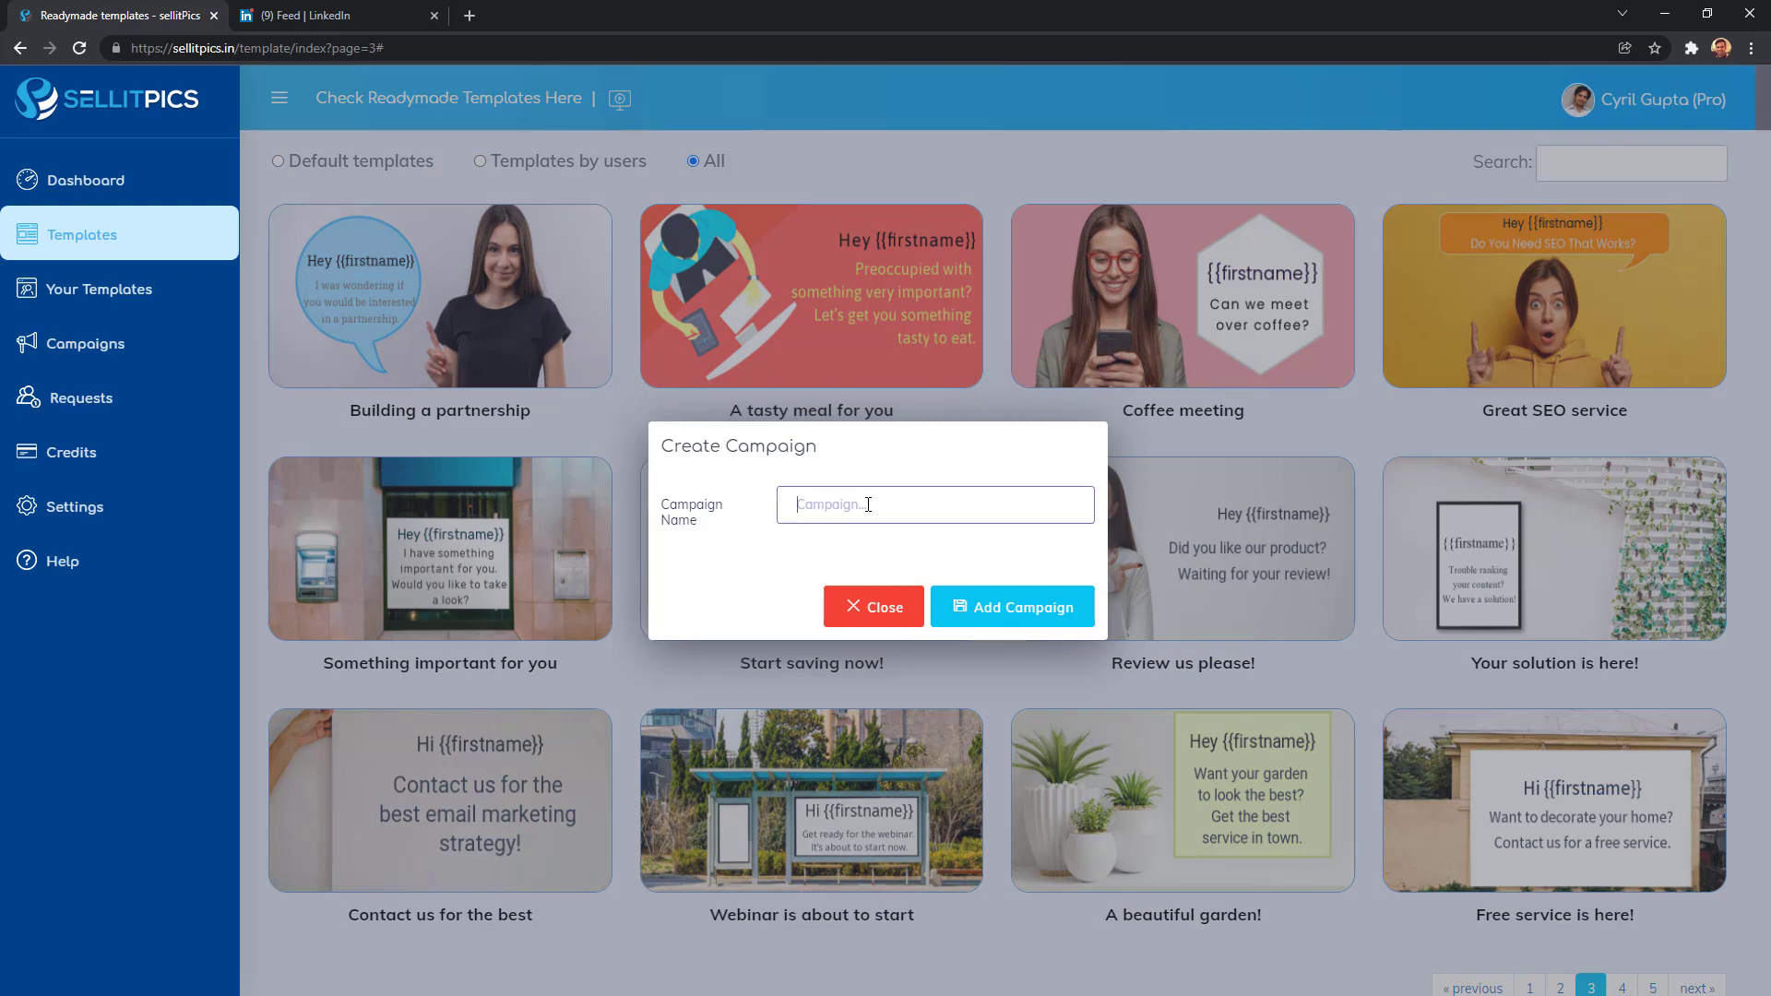
type("Real Estate Campaign")
left_click(1060, 620)
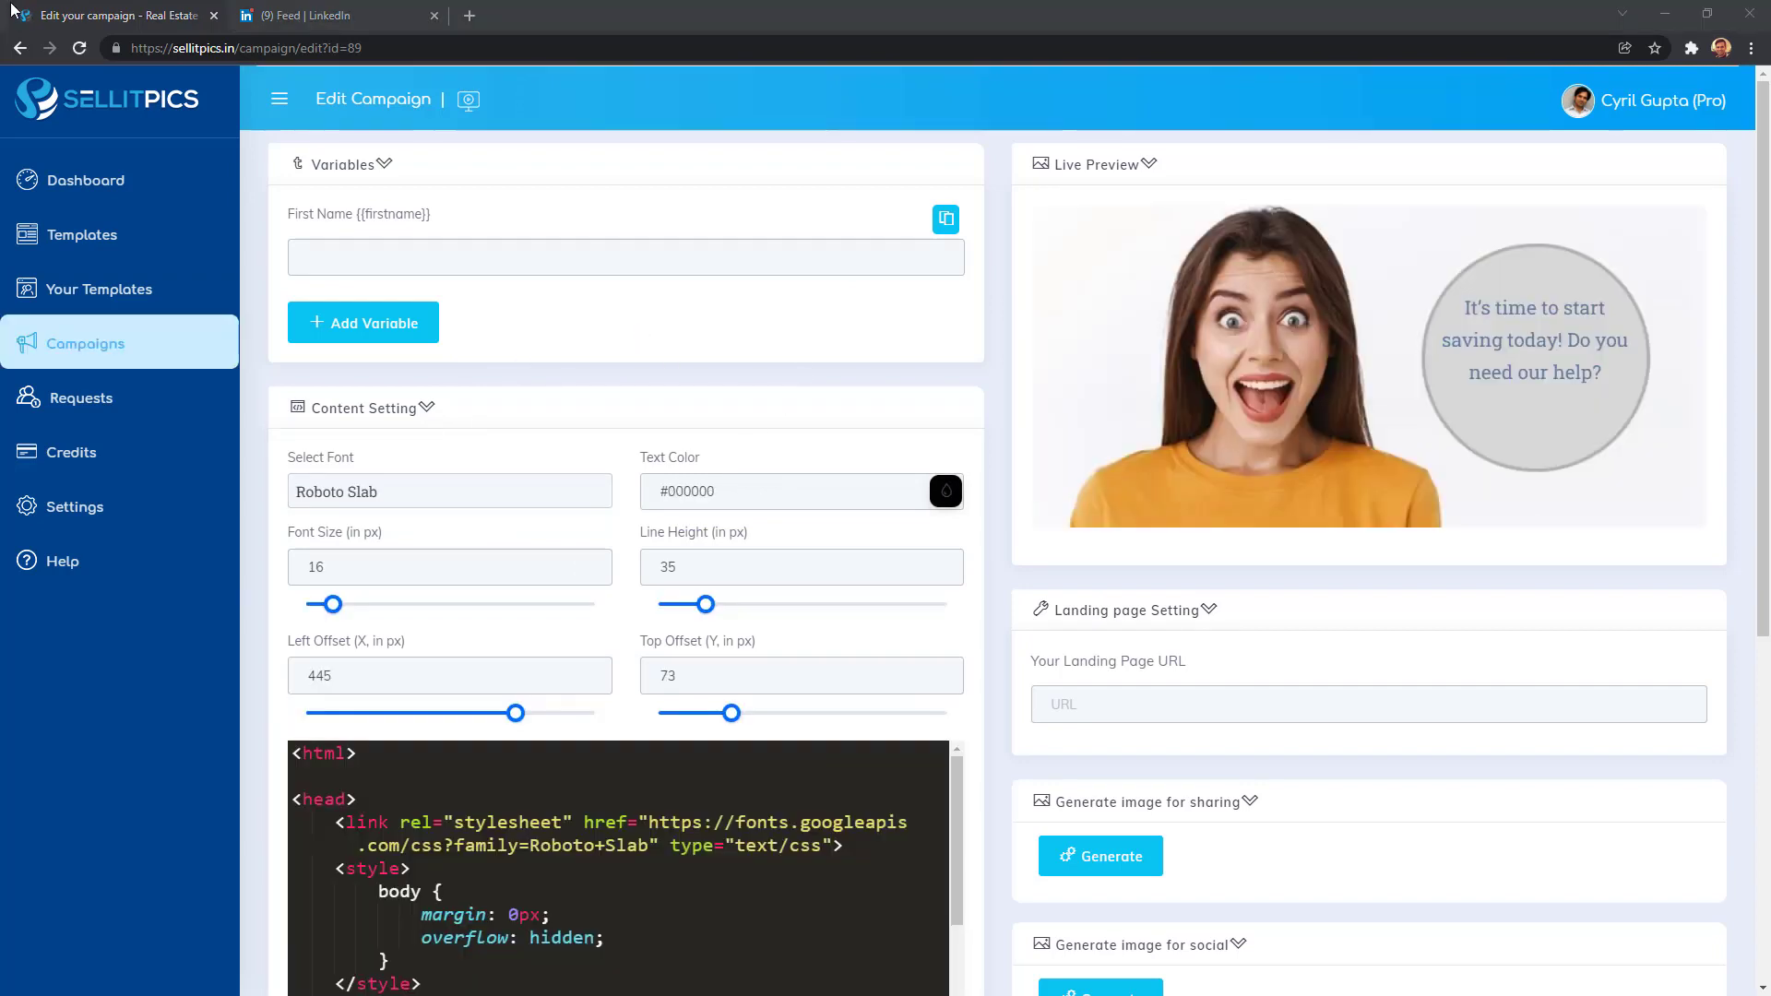
left_click(434, 255)
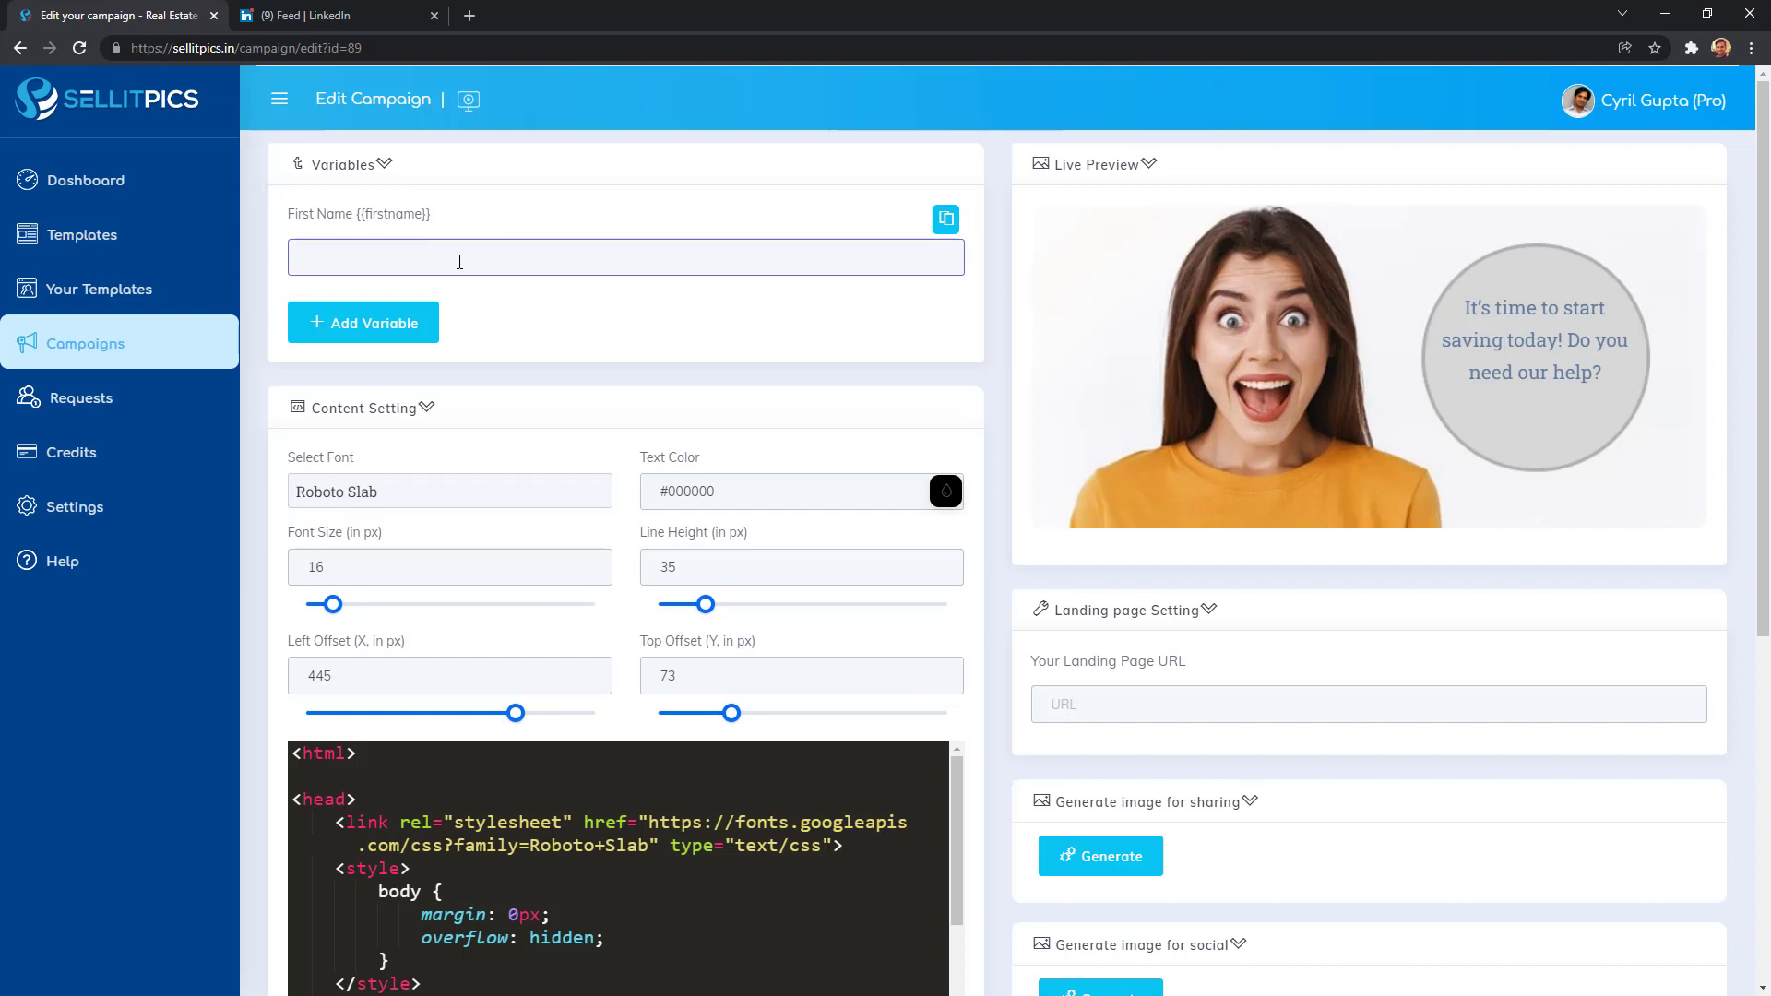
type("Cyril")
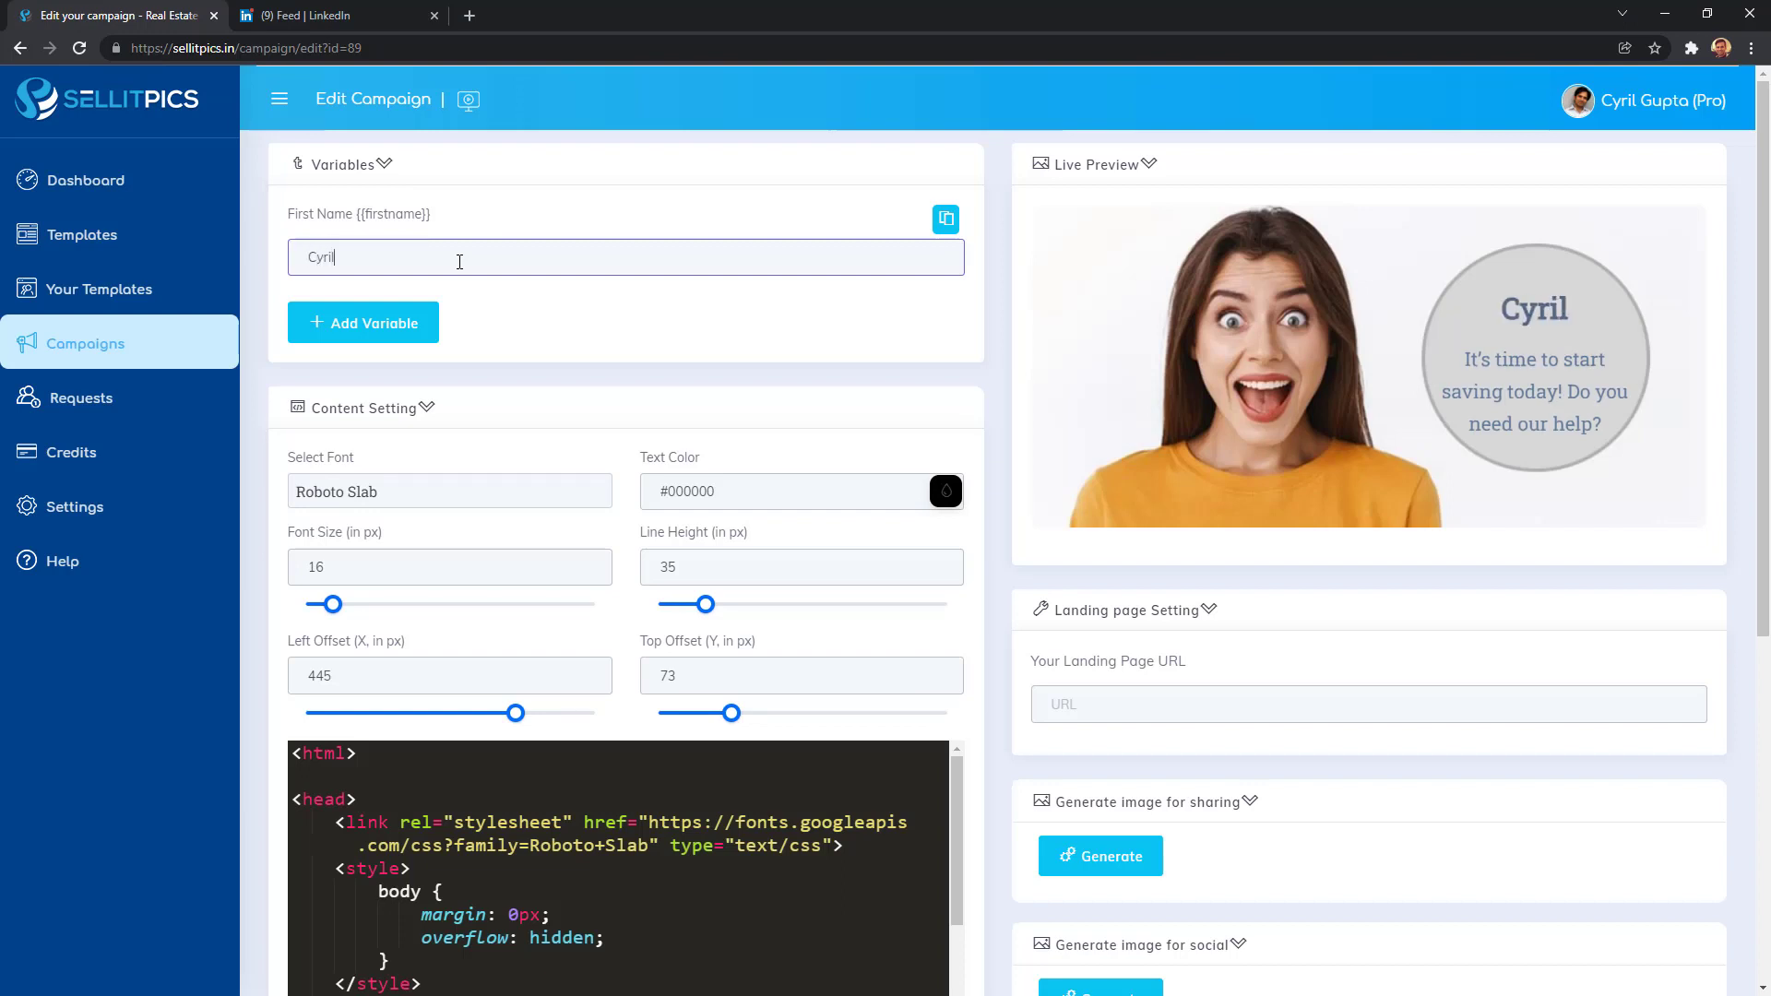
type("!")
left_click(1177, 703)
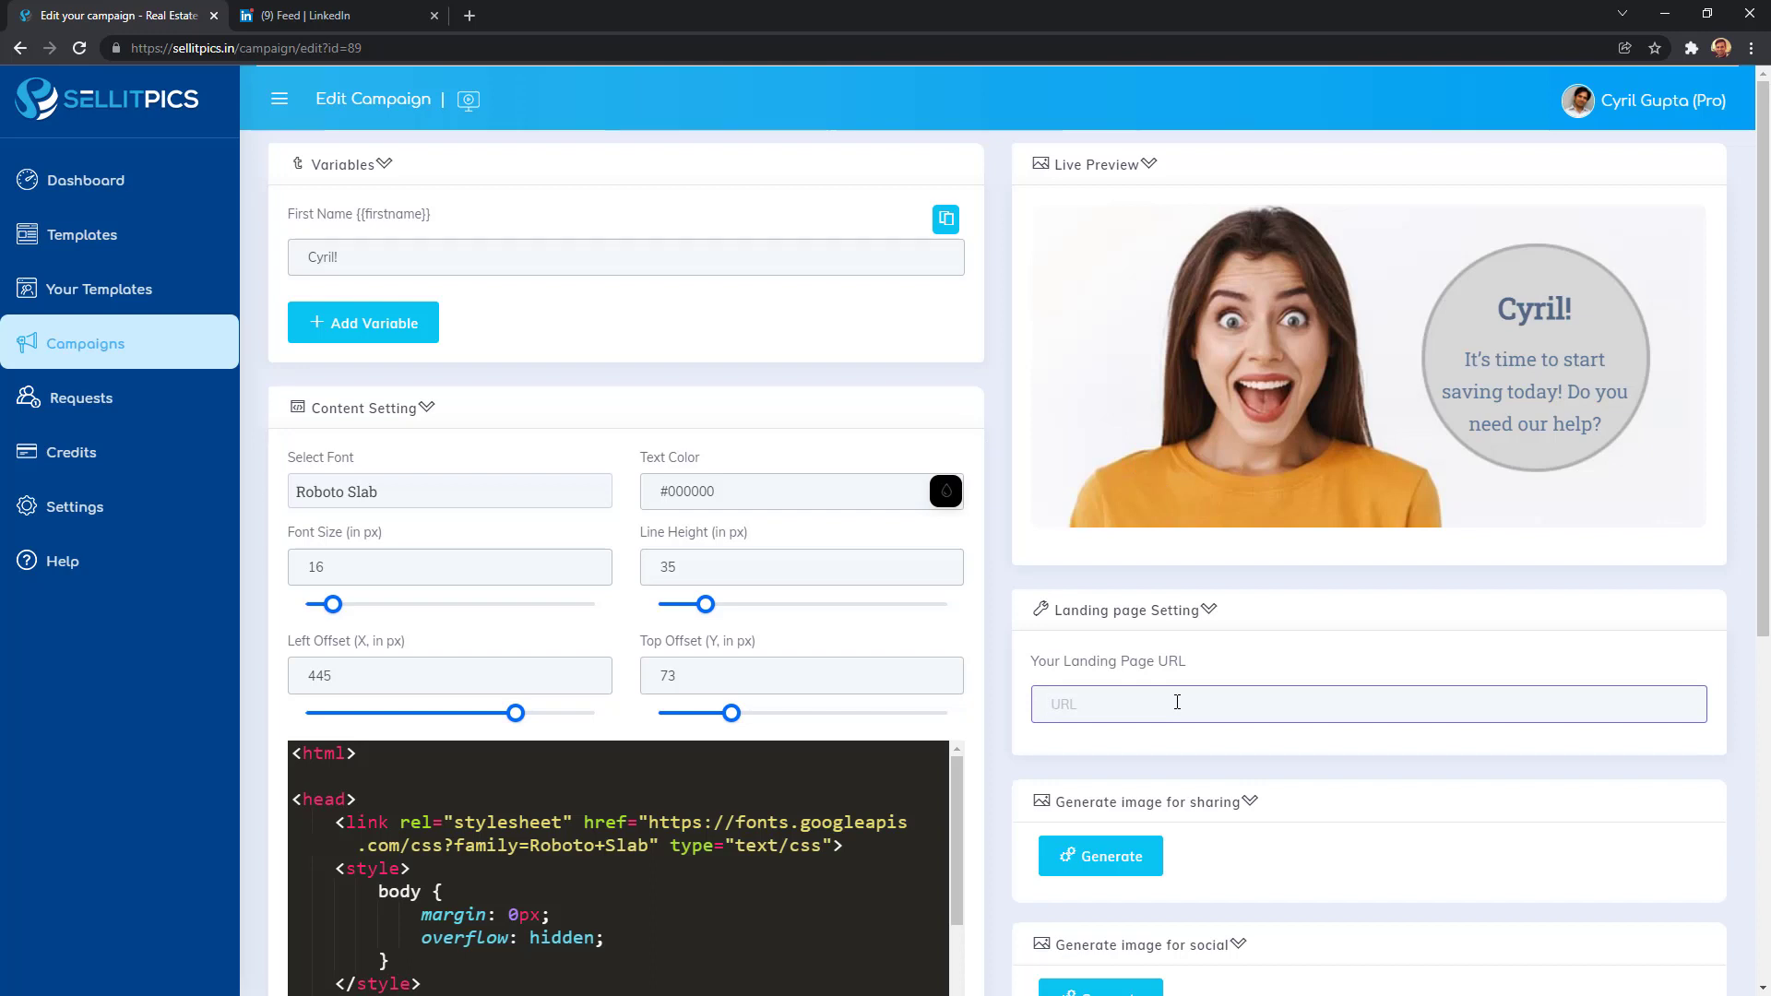
type("ht")
key("BackSpace")
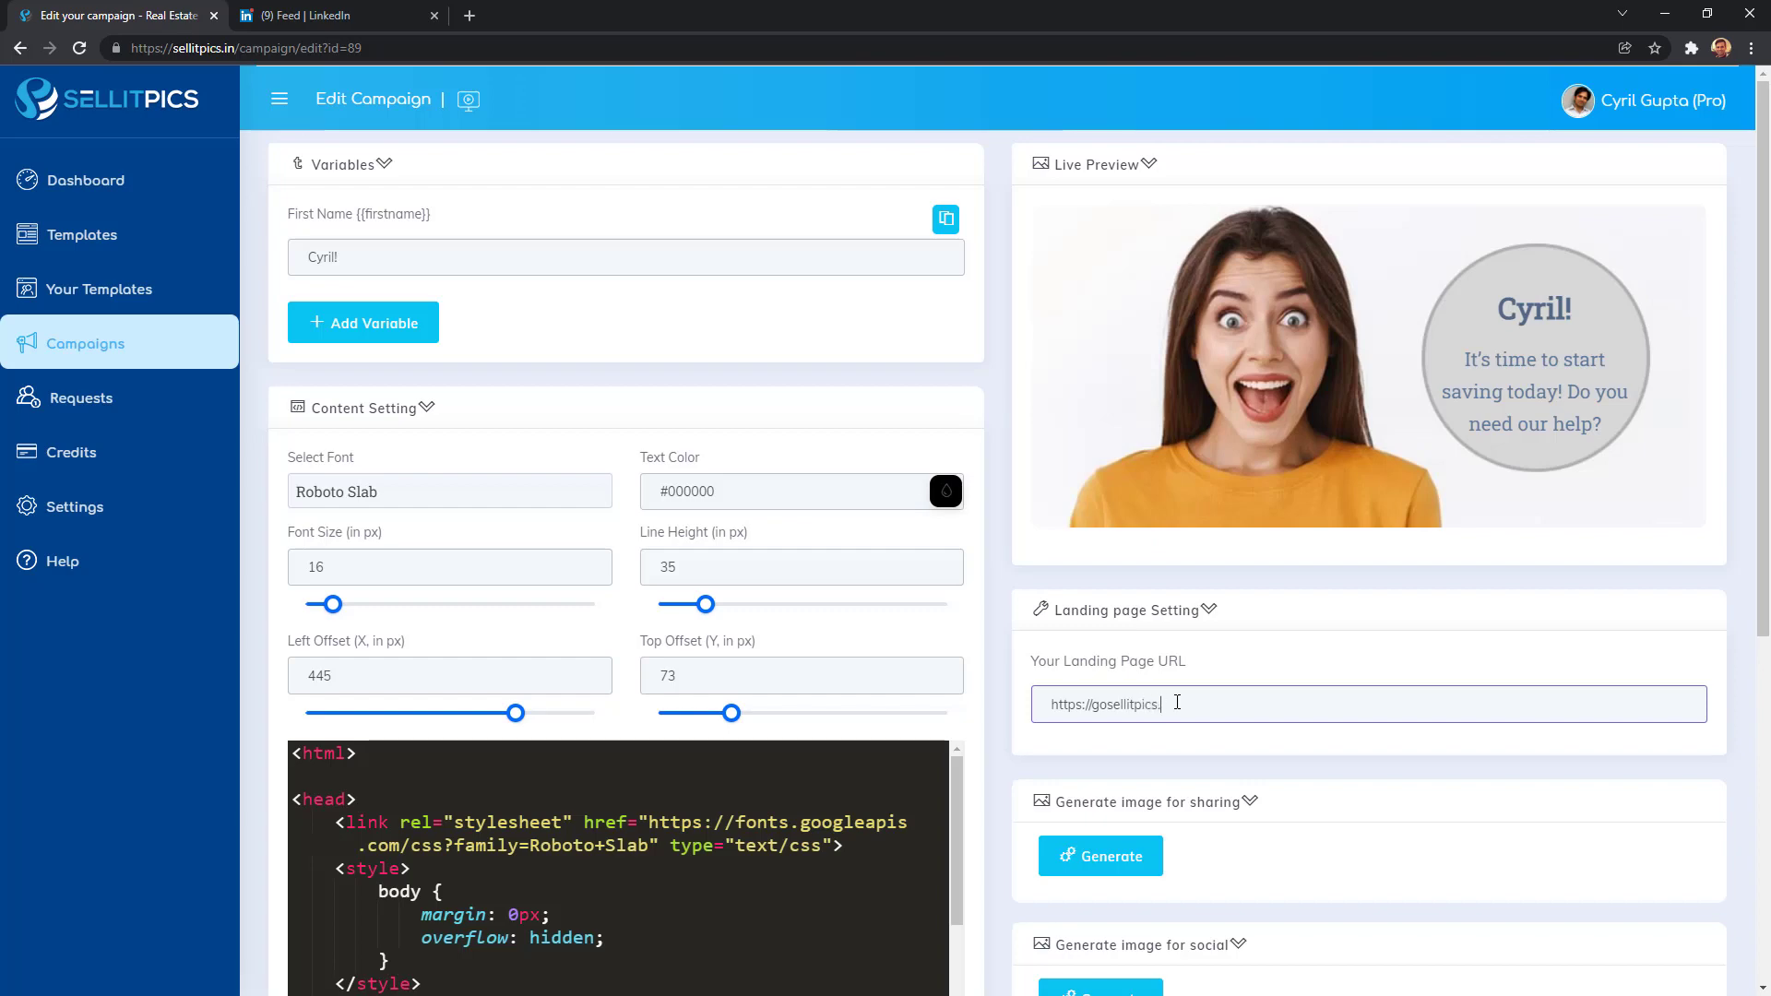
key("ctrl+a")
scroll(1177, 703, "down", 5)
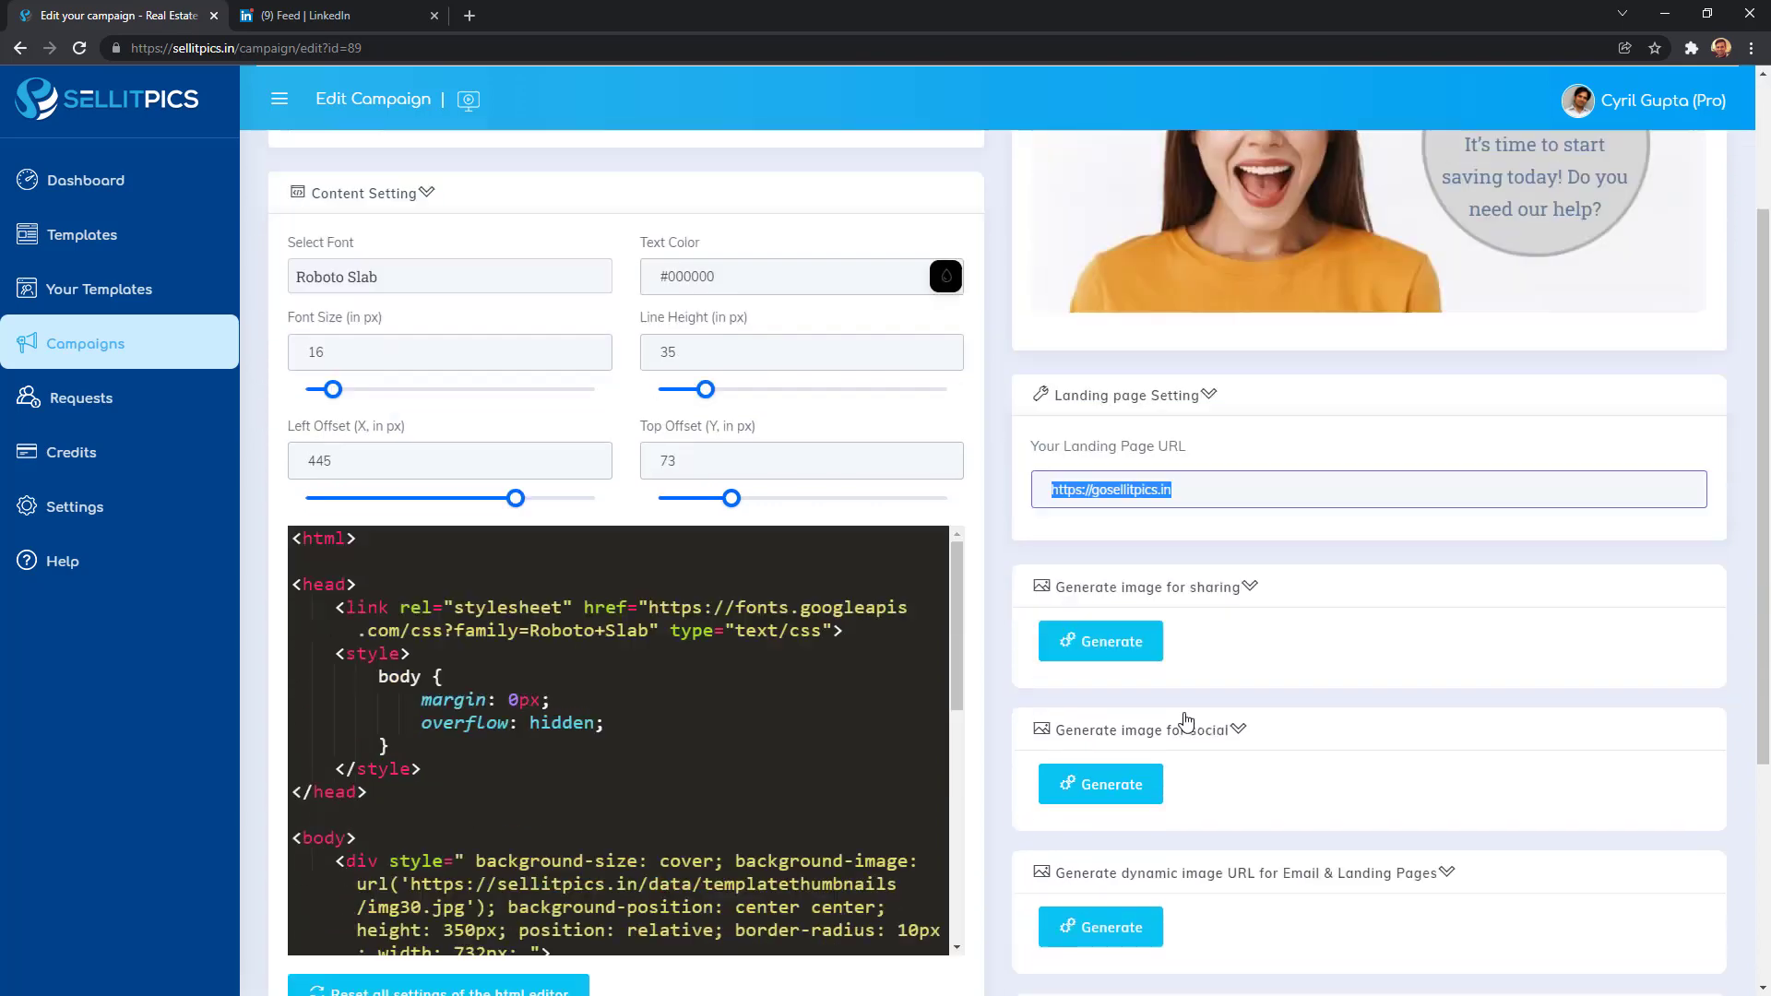
scroll(609, 784, "down", 5)
scroll(609, 893, "down", 3)
left_click(392, 886)
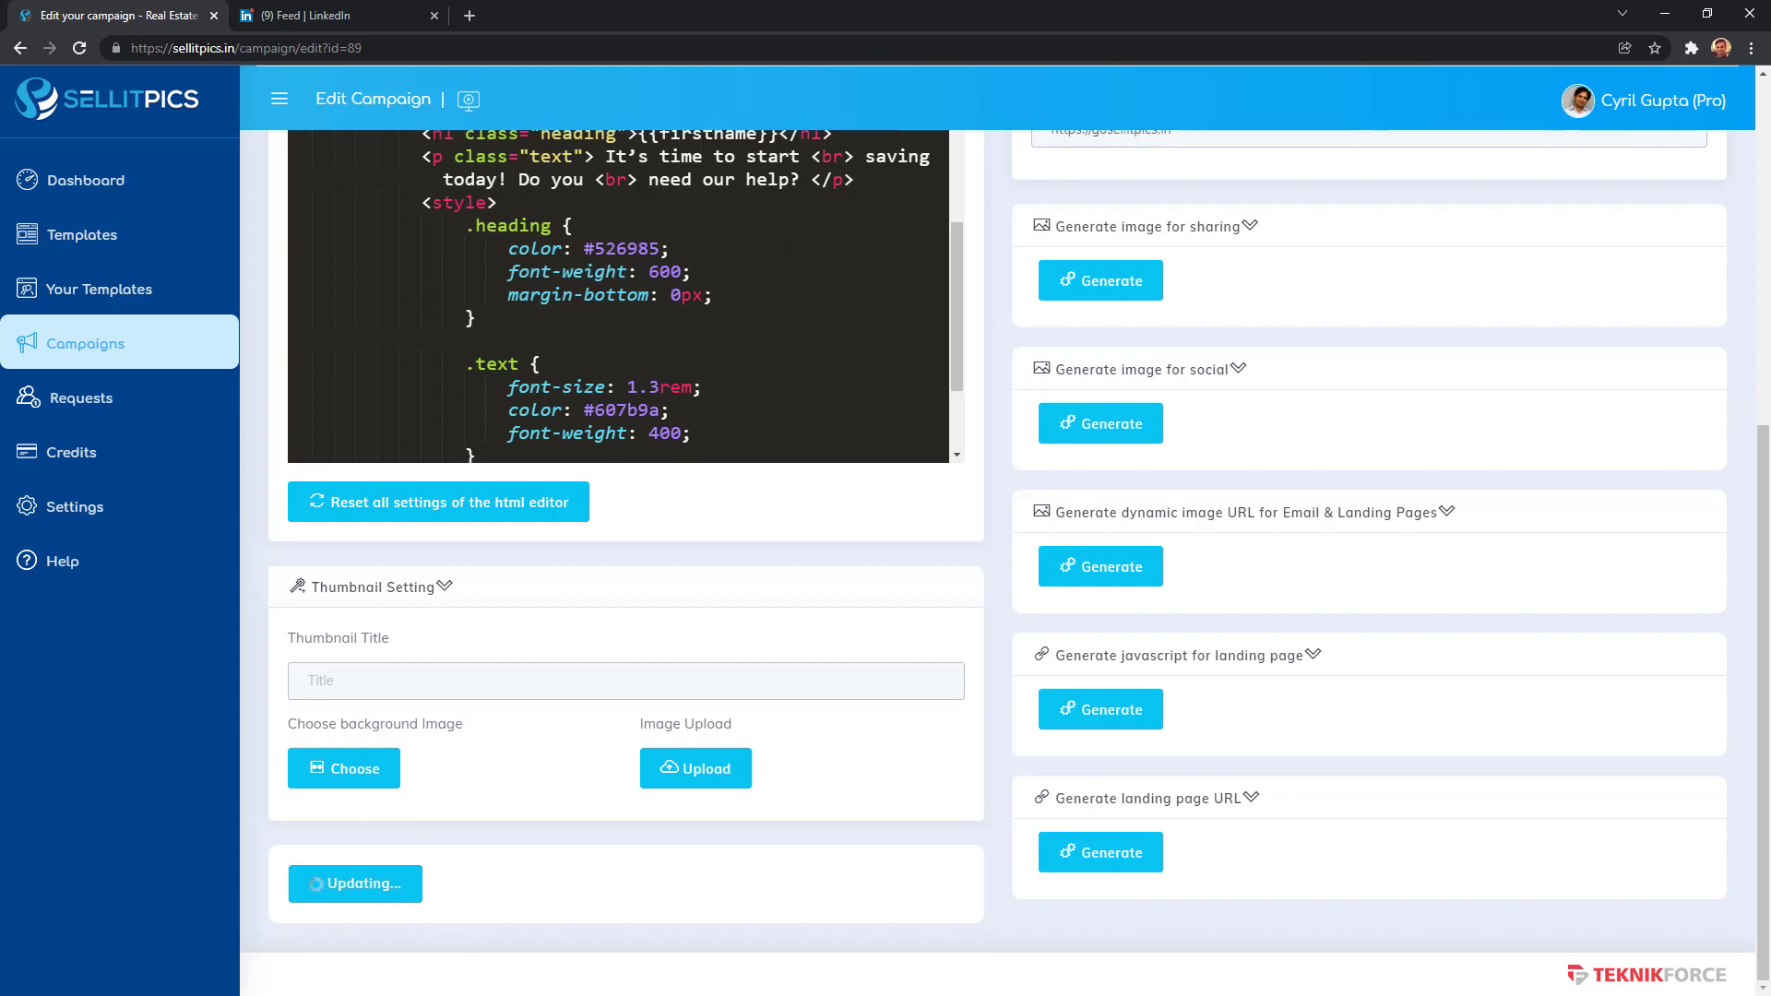
scroll(1375, 533, "up", 5)
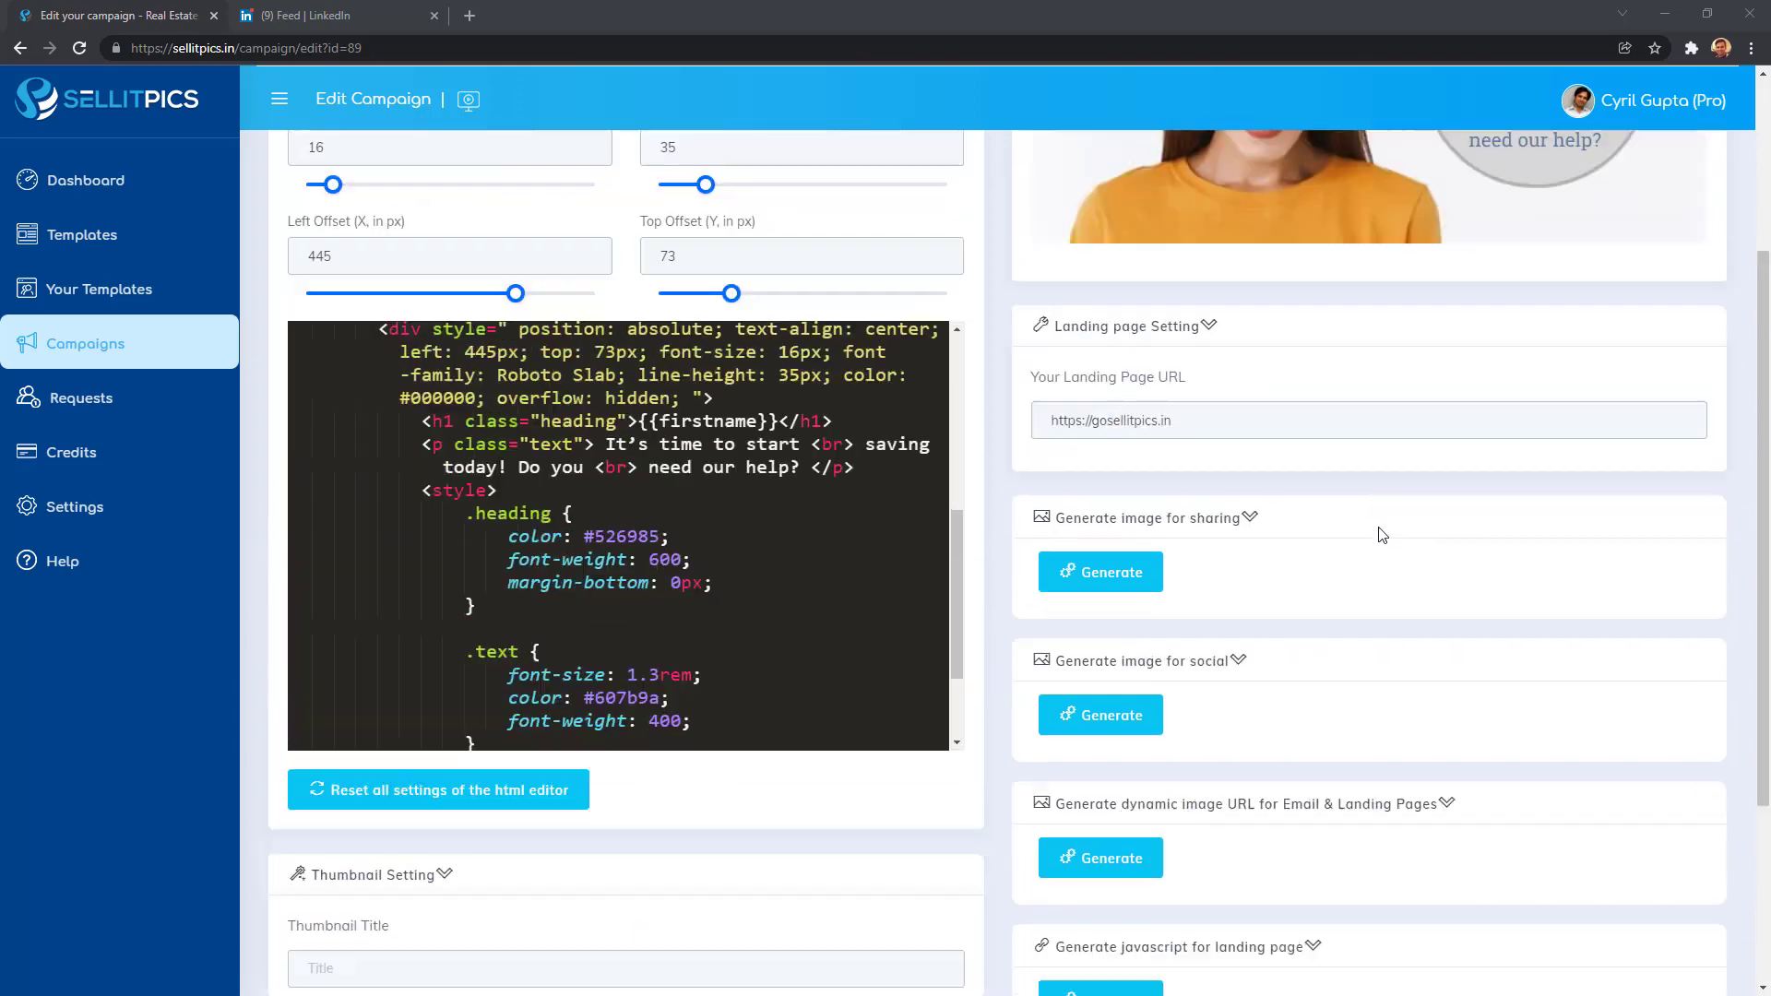
scroll(1273, 544, "down", 2)
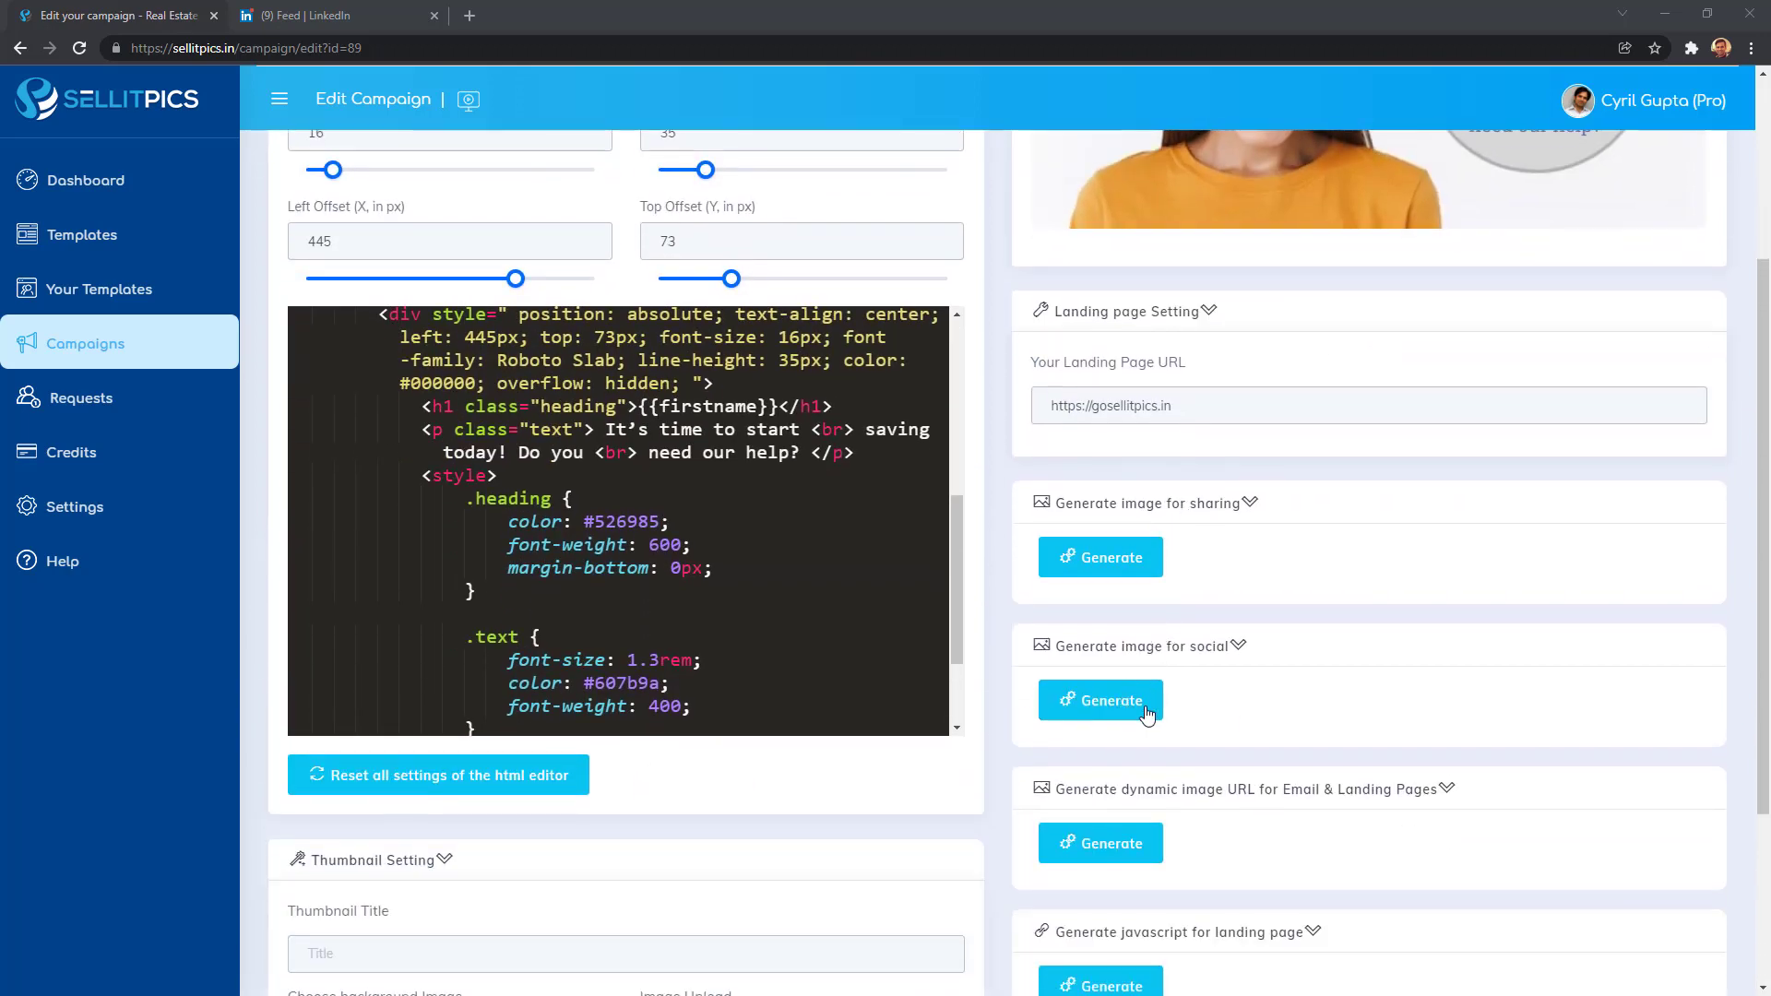
left_click(1135, 710)
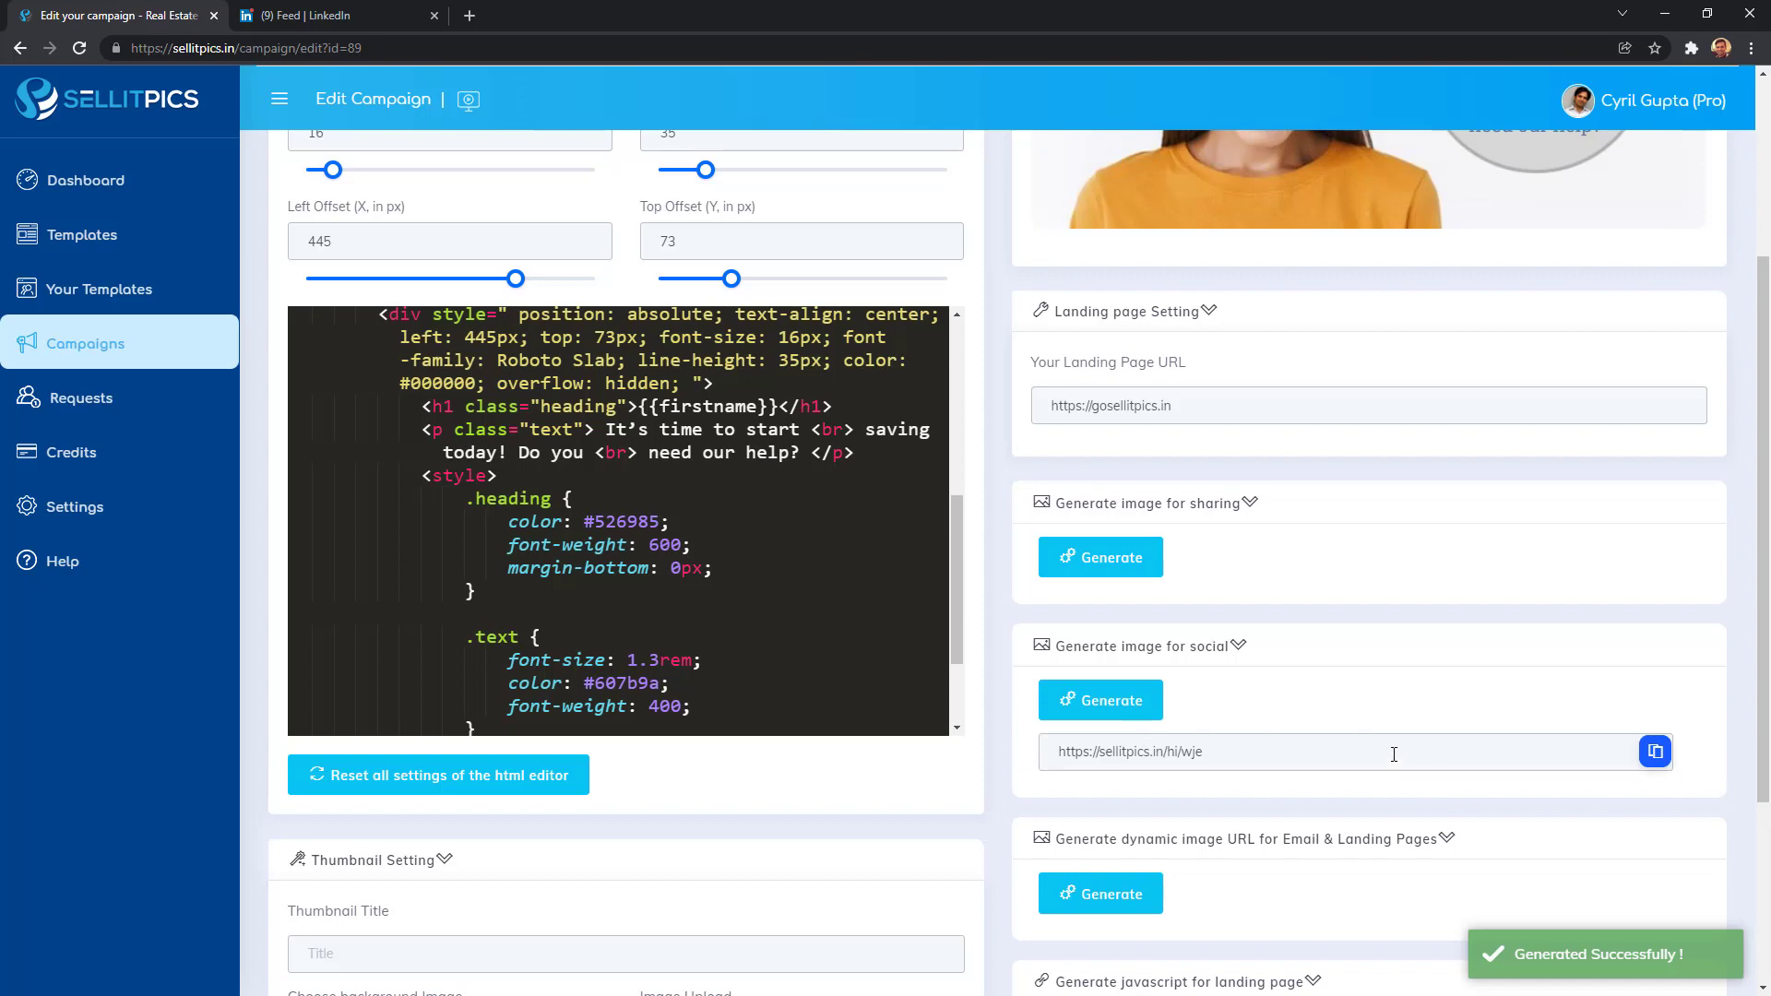
left_click(1655, 751)
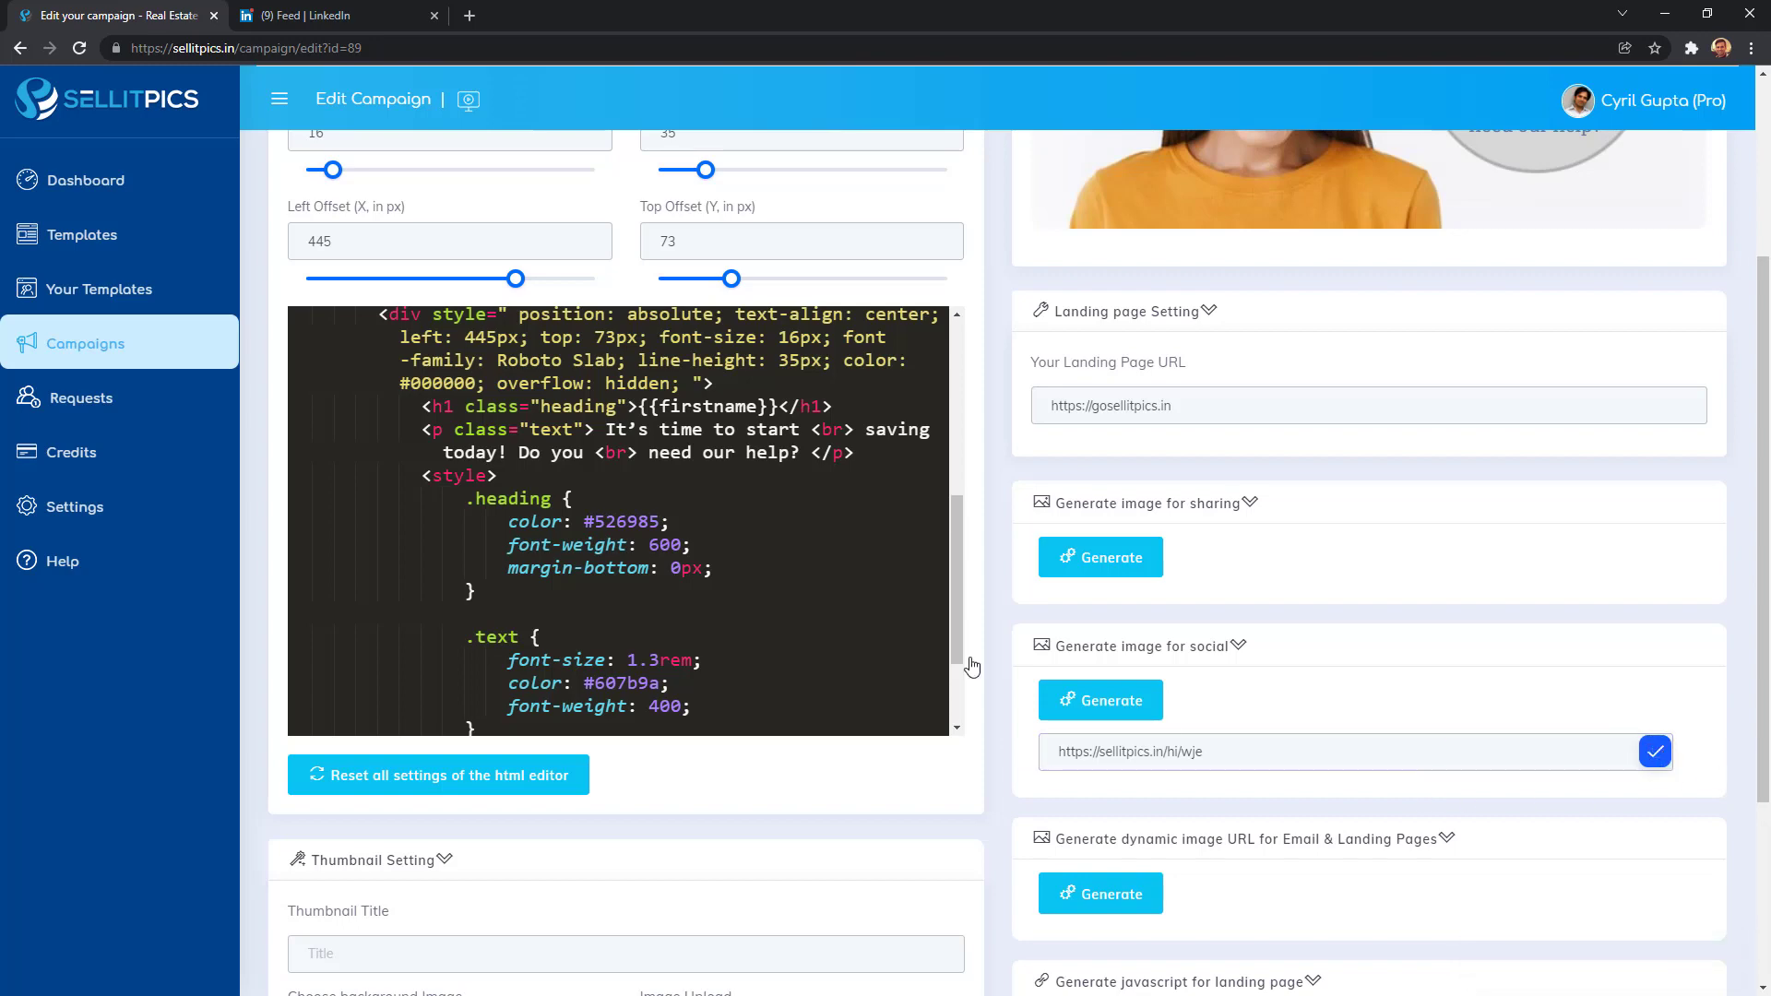
left_click(369, 16)
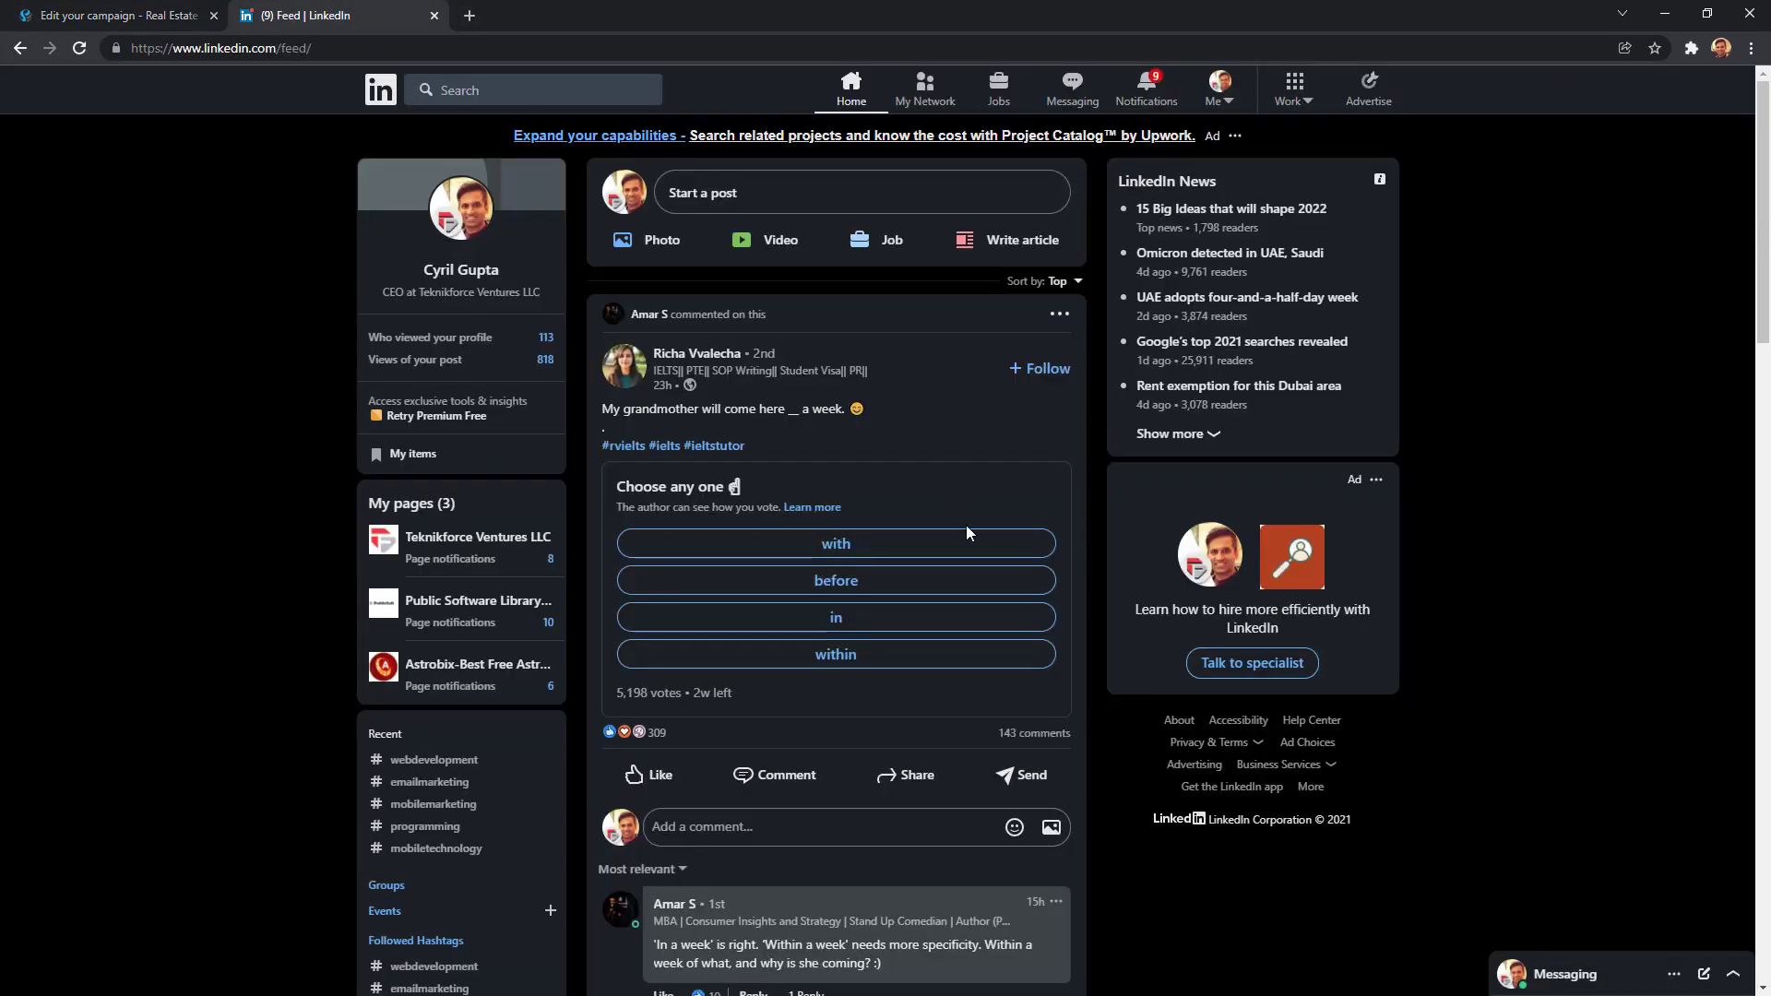
Open LinkedIn messaging and bring up the drafted office-space pitch with its sellitpics link.
left_click(1060, 109)
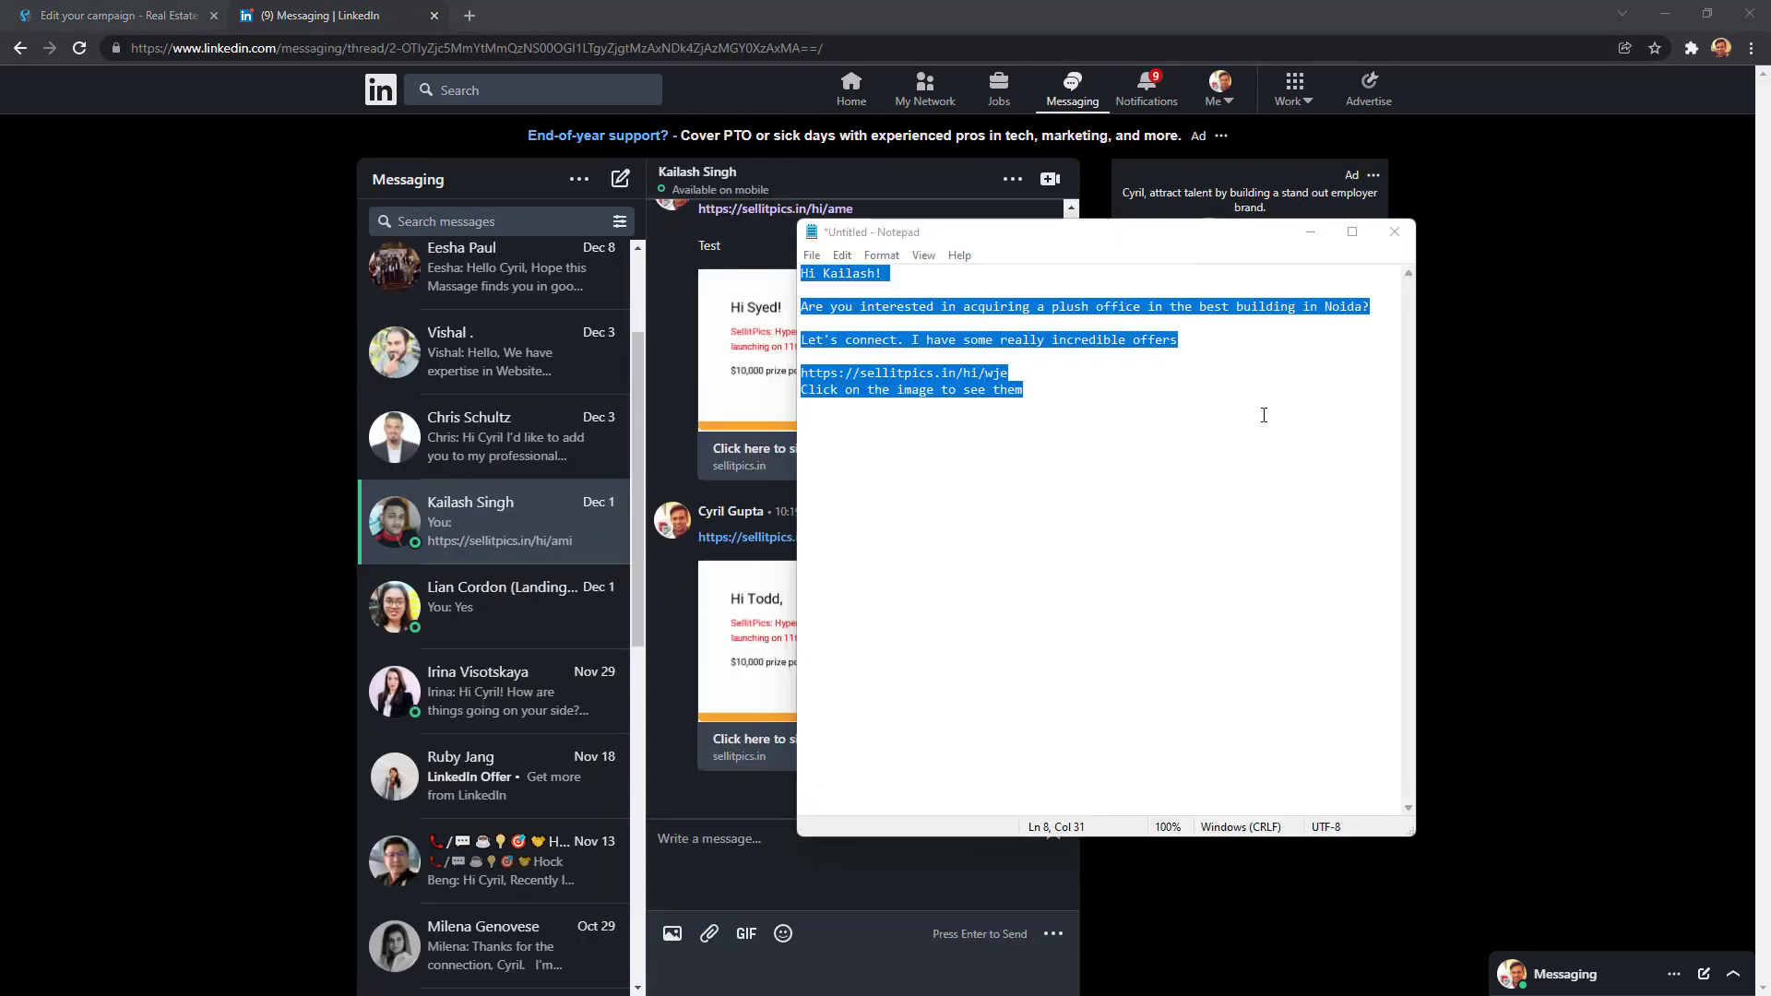
left_click(1245, 461)
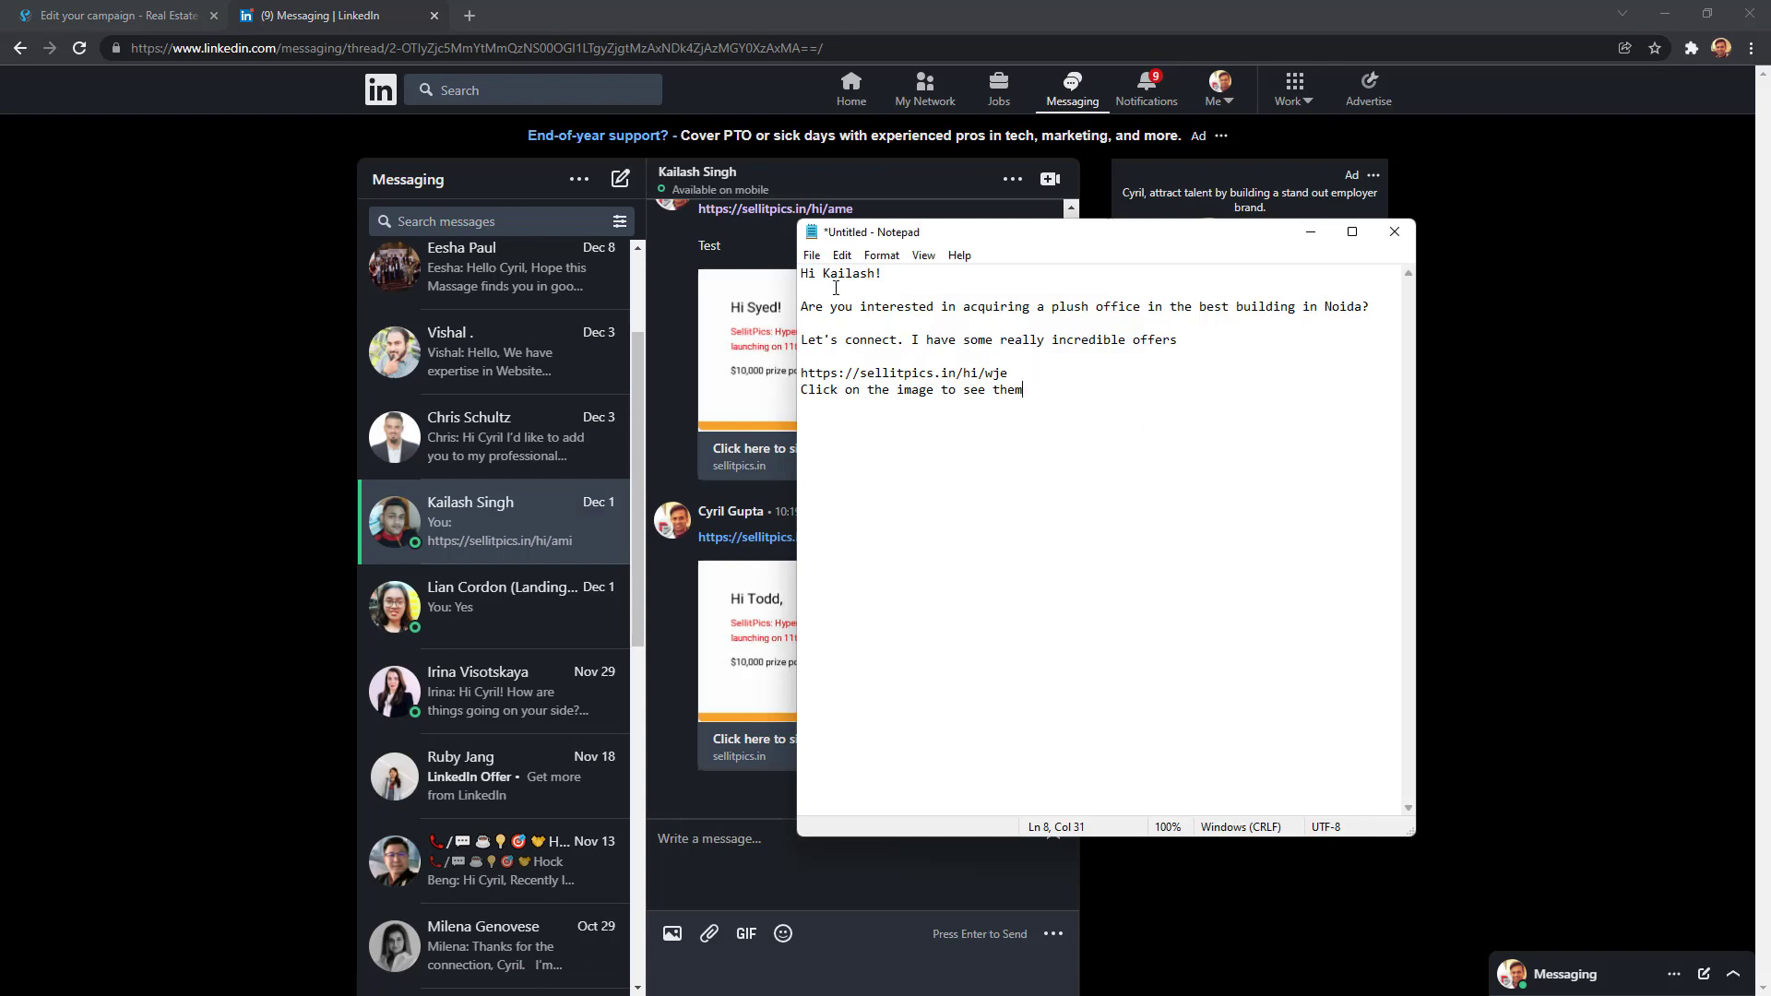
left_click_drag(1022, 374, 801, 373)
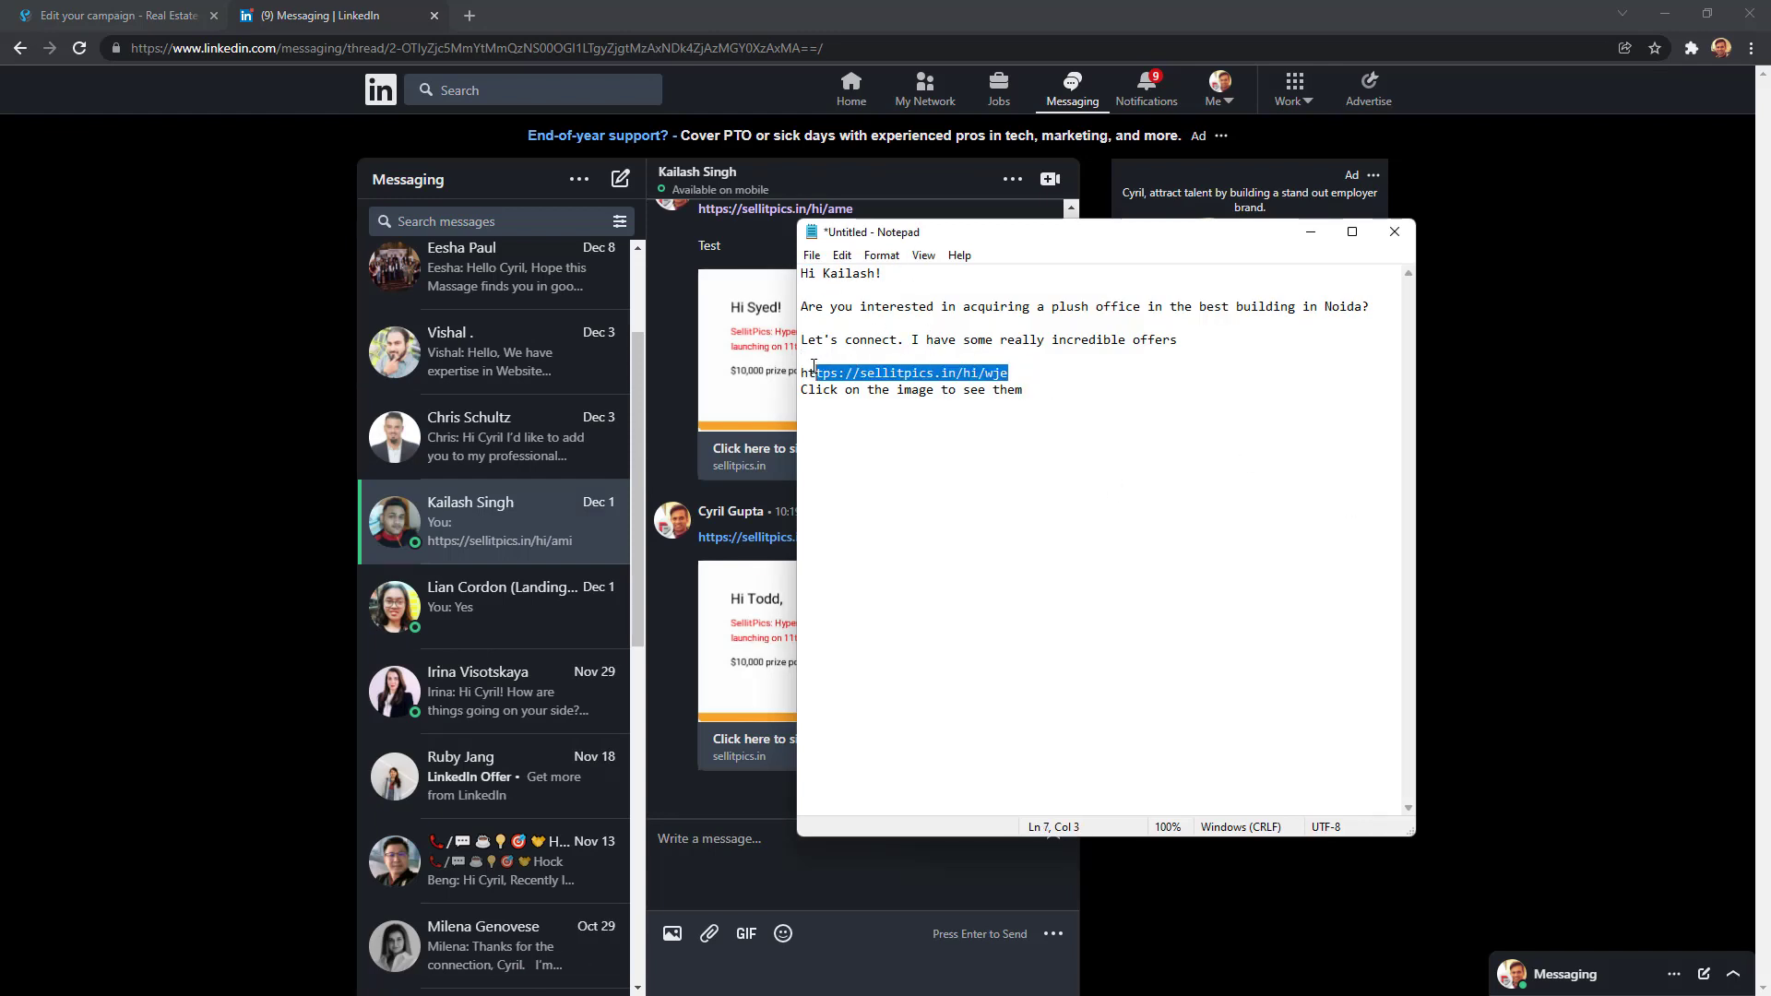
left_click(111, 14)
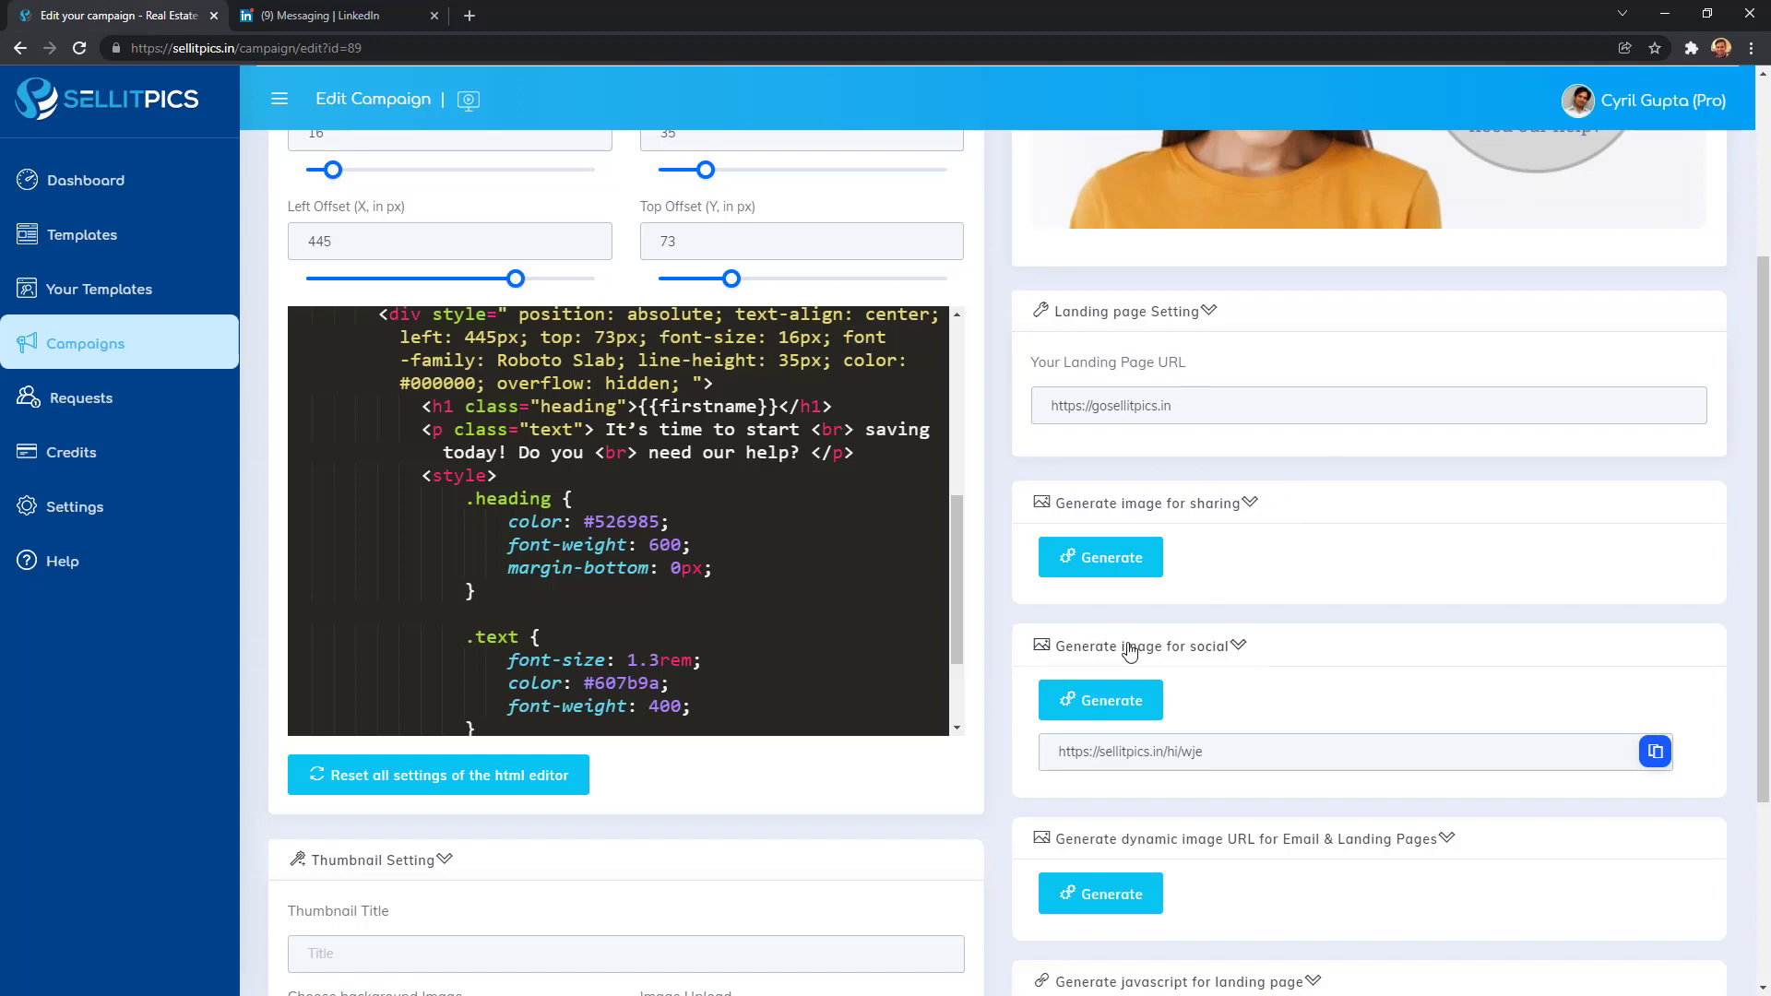
left_click(318, 14)
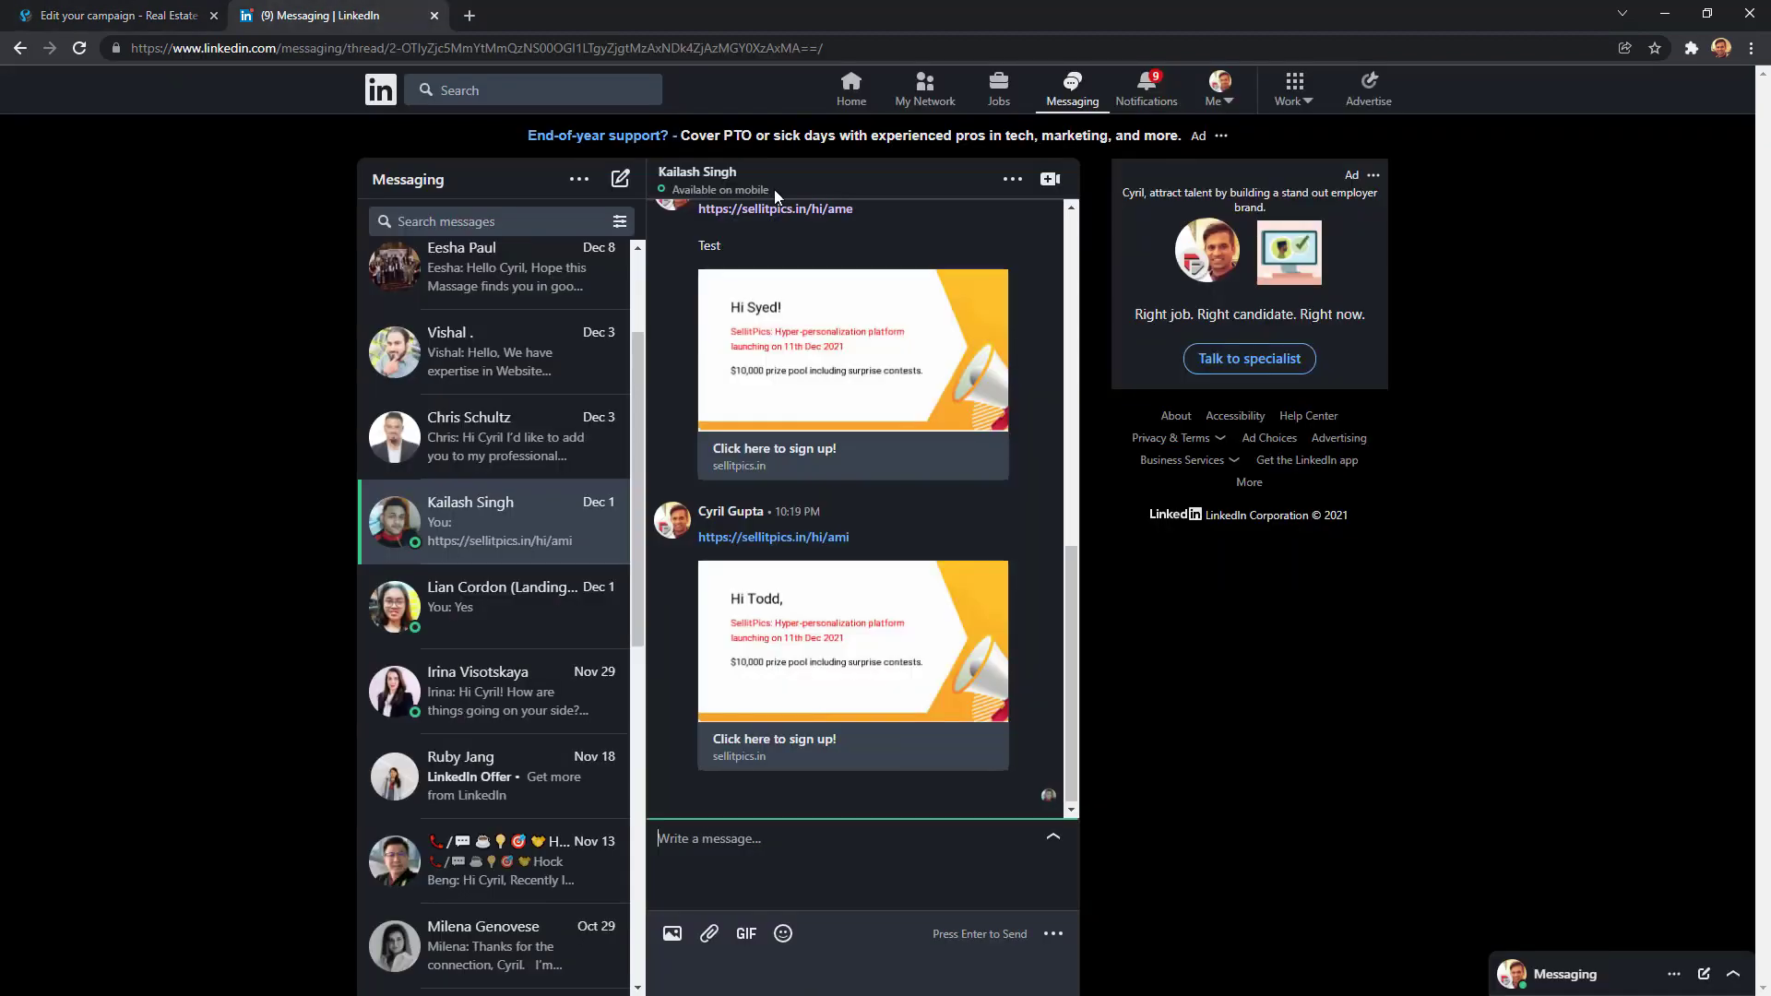
key("alt+Tab")
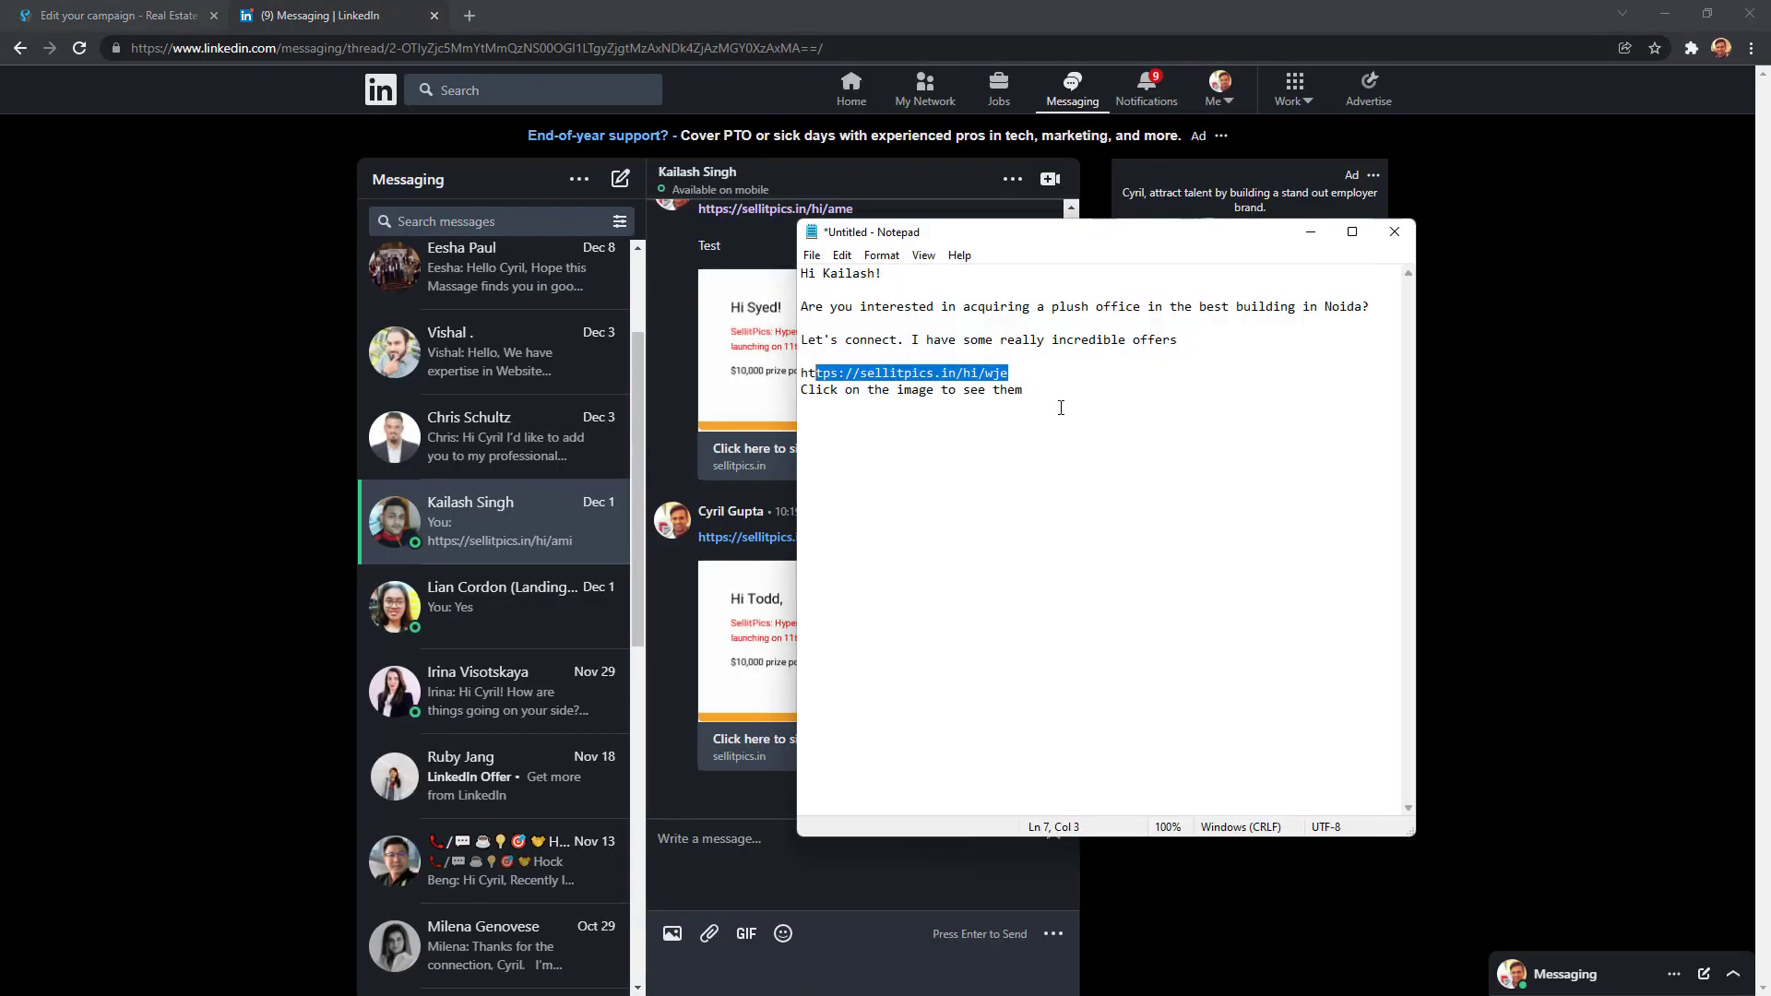
Add a blank line after the link and paste the whole pitch into the LinkedIn message box.
left_click(1103, 442)
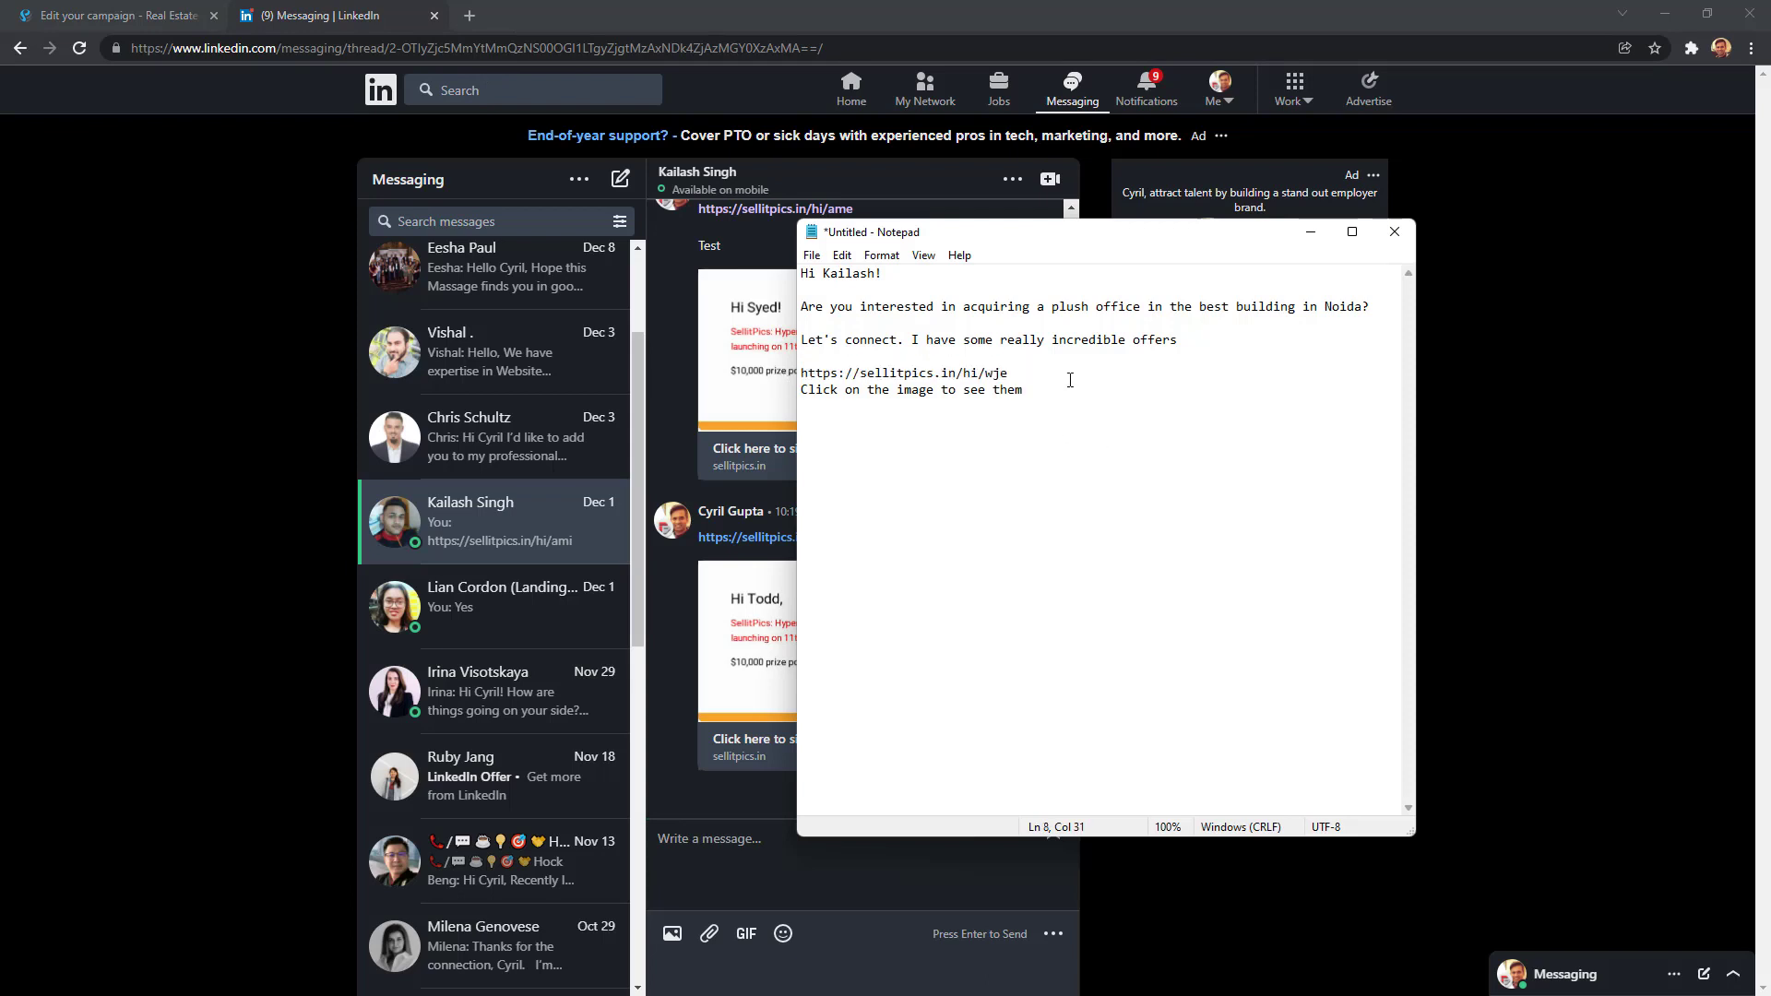
left_click_drag(1072, 387, 759, 294)
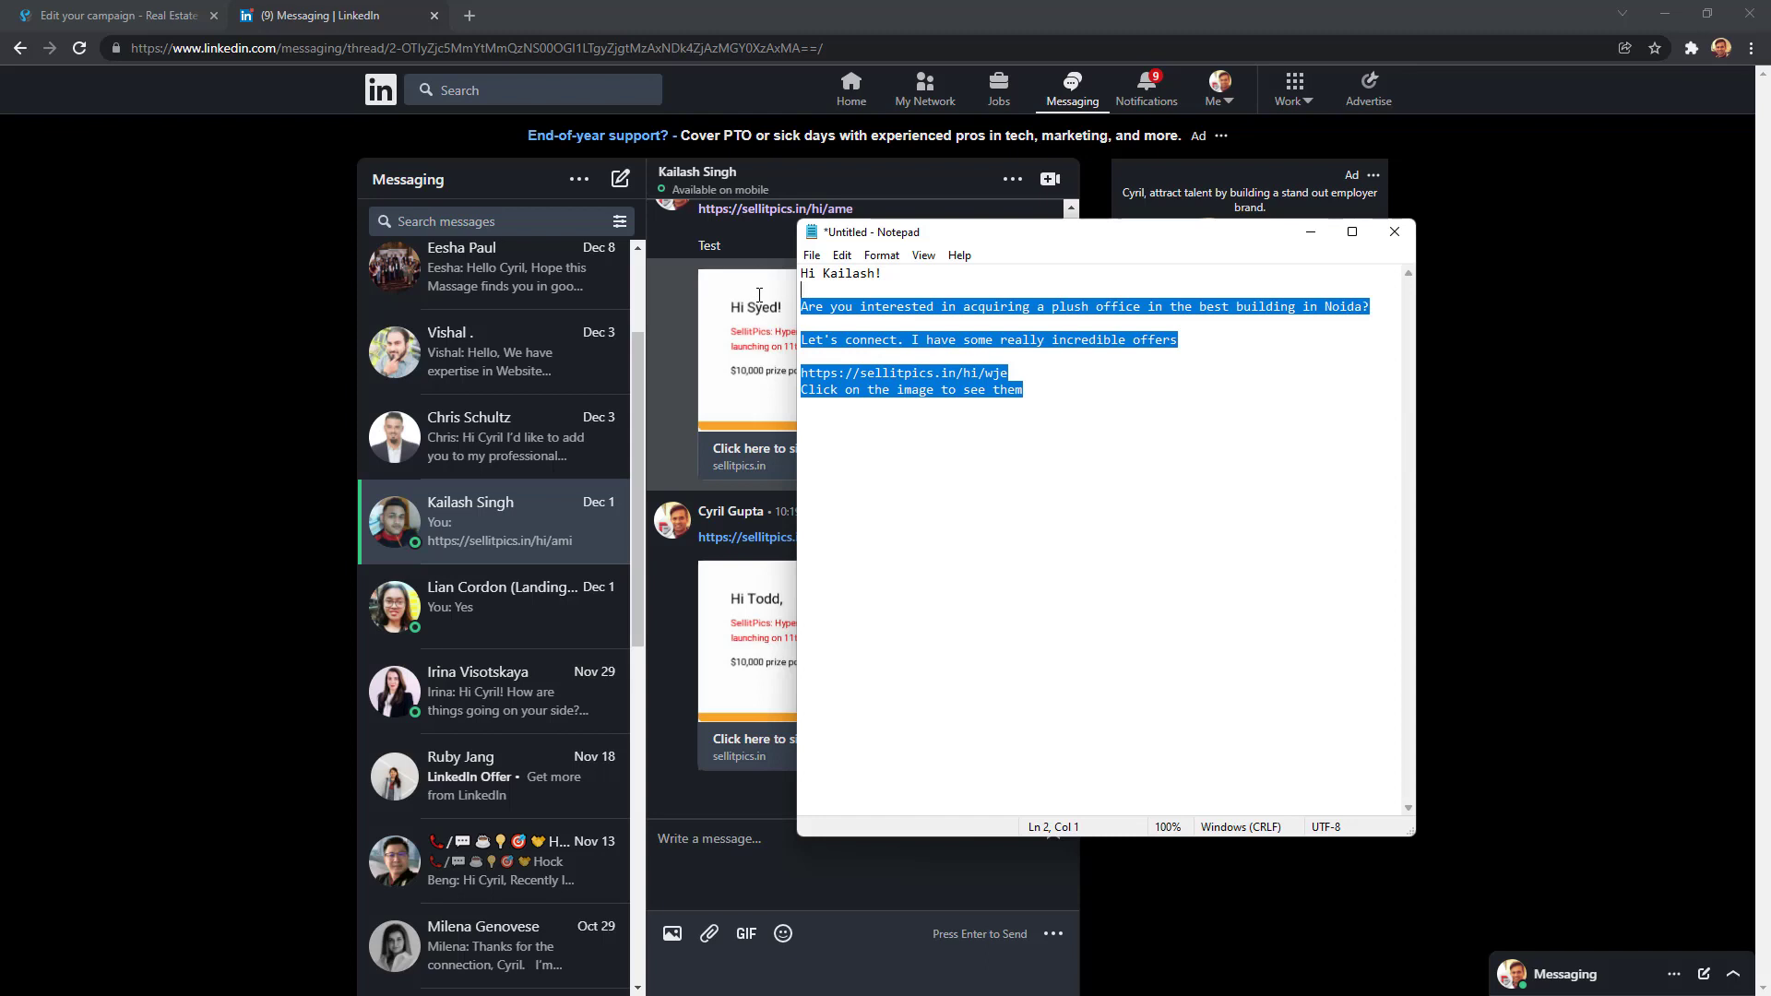
left_click(1050, 475)
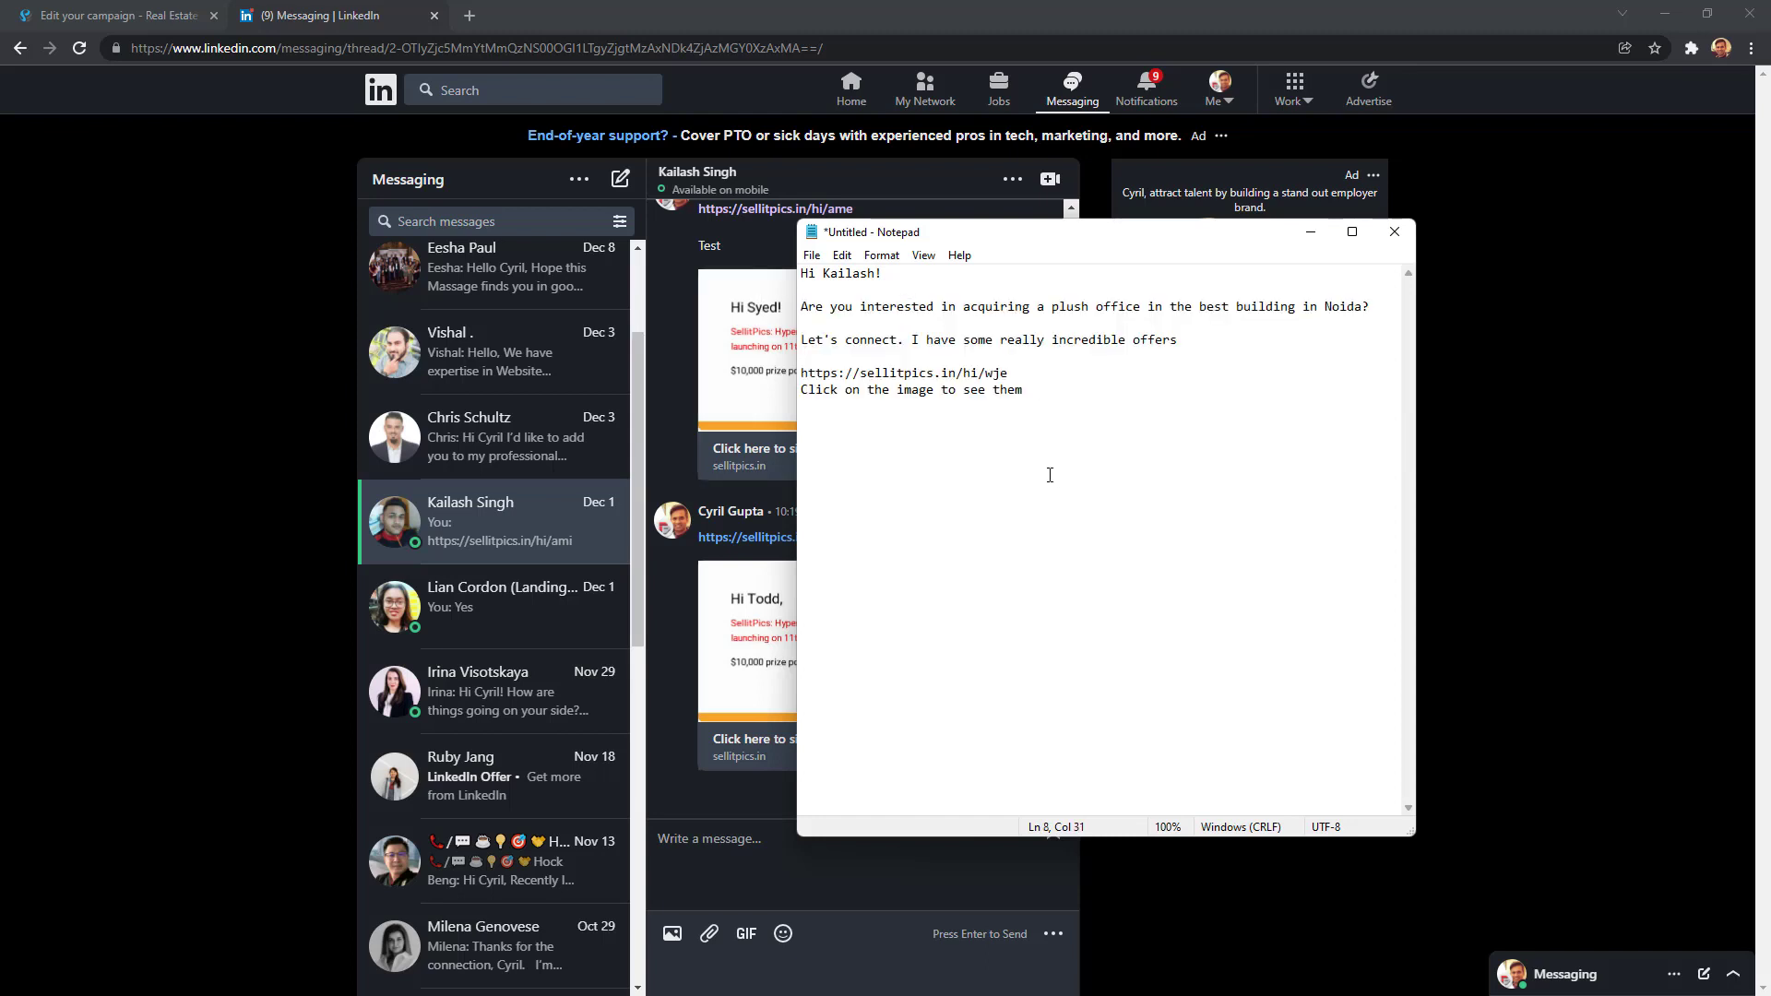
key("ctrl+a")
left_click(1089, 353)
key("Return")
key("ctrl+a")
key("ctrl+c")
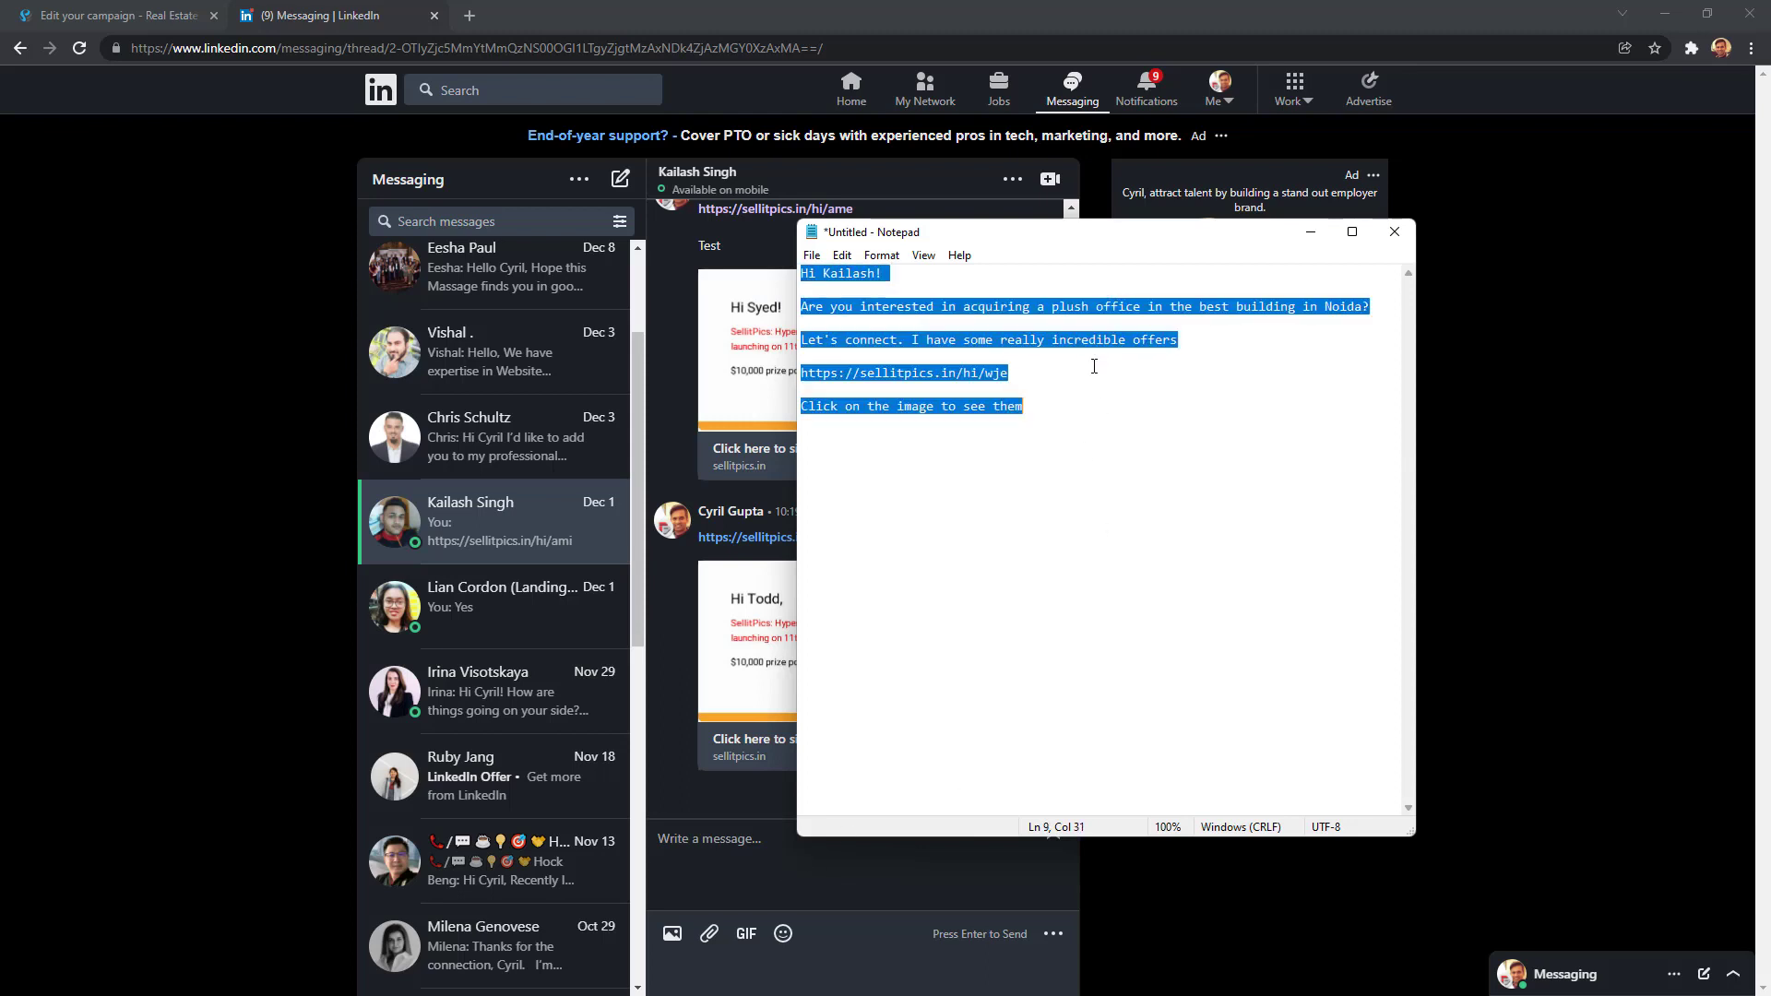
left_click(852, 841)
key("ctrl+v")
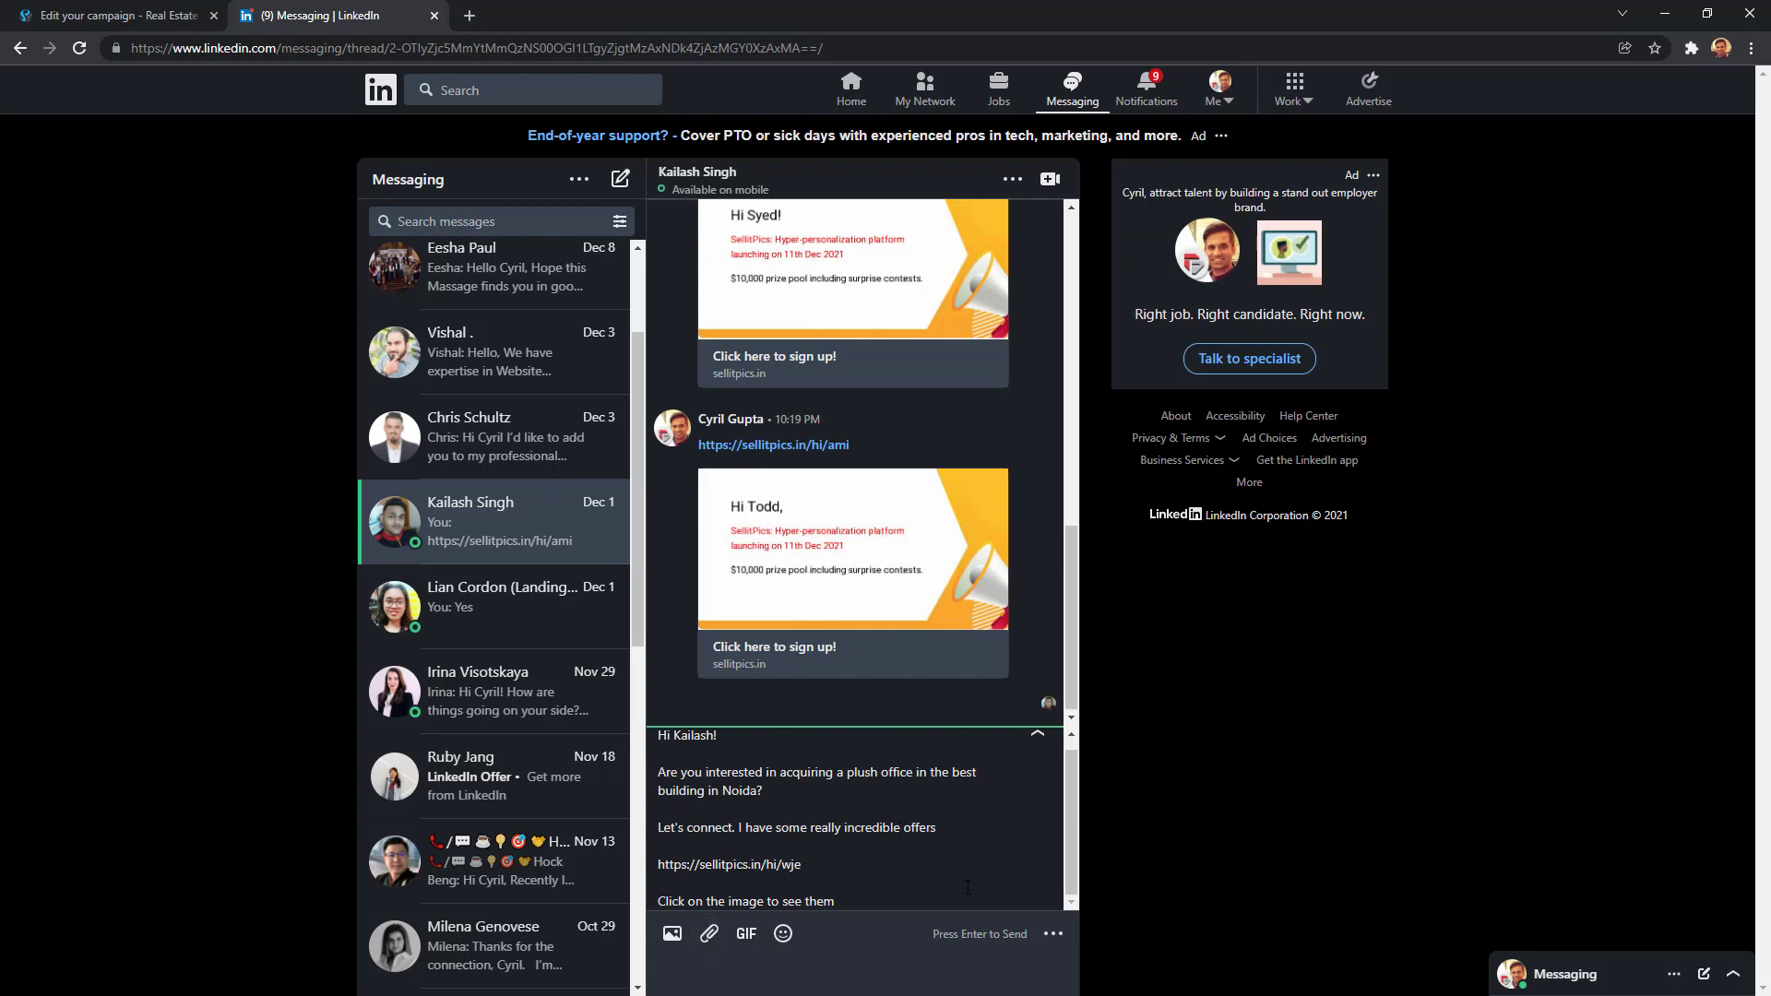
key("Return")
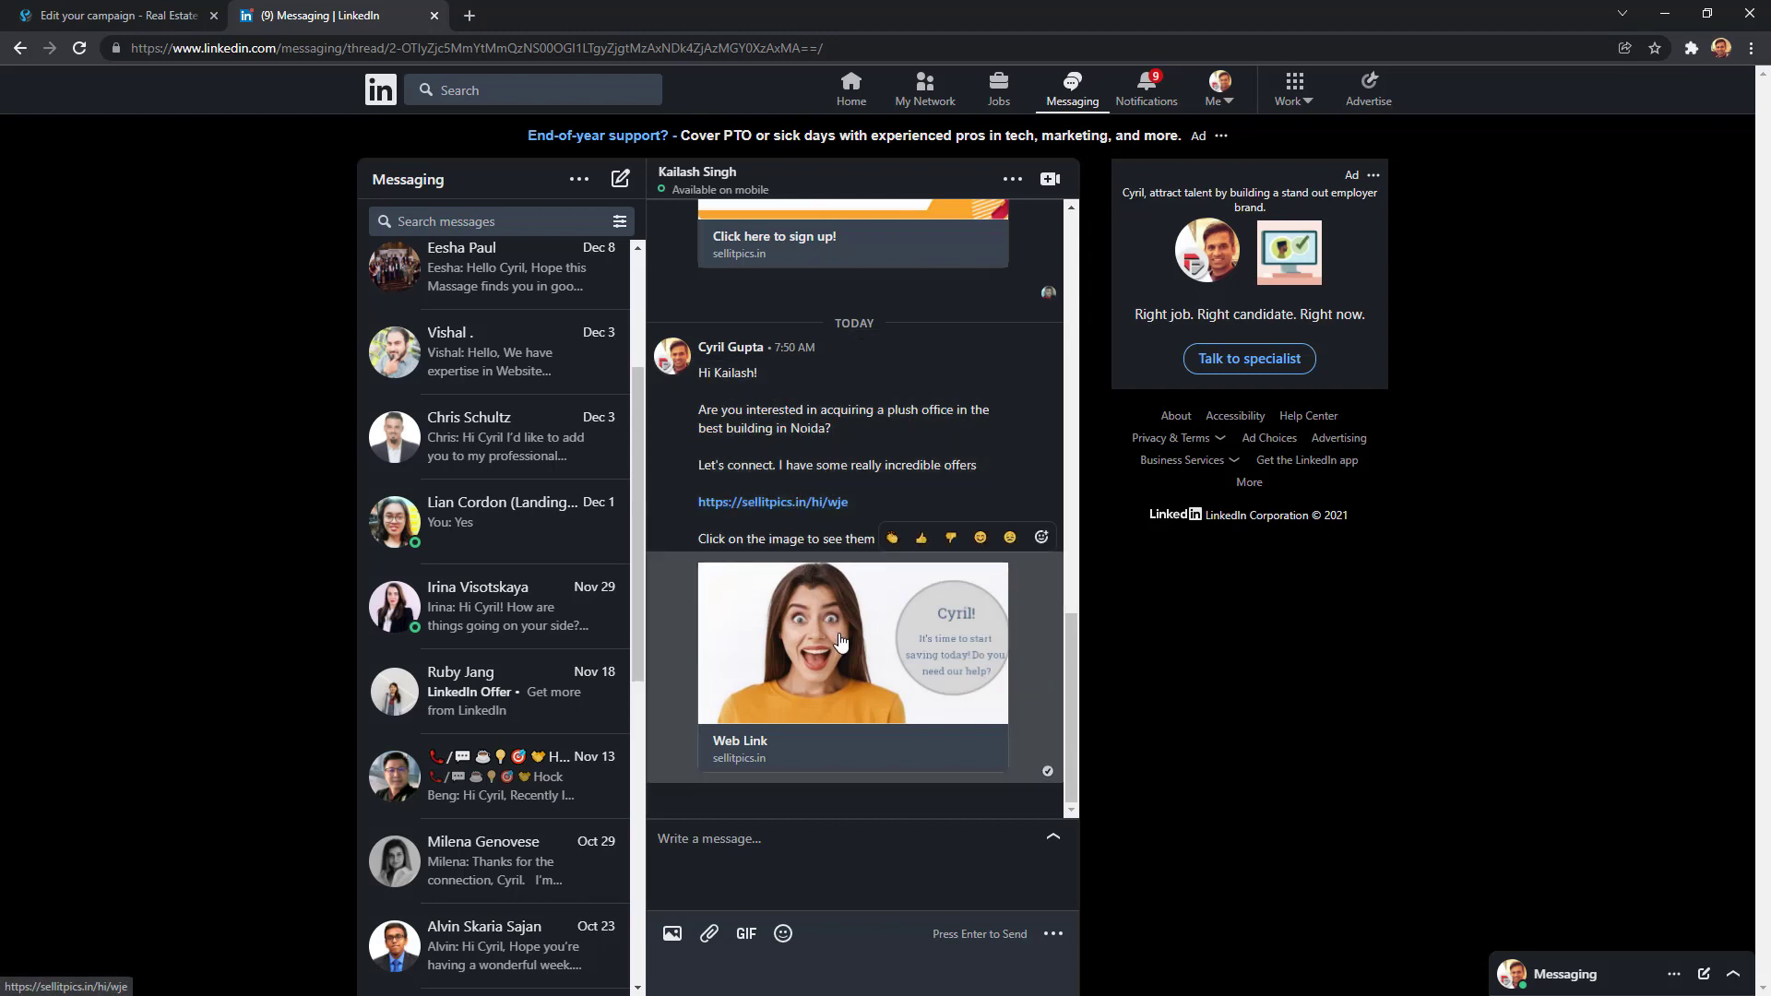
Dismiss the attachment file picker and go back to the SellitPics campaign.
left_click(672, 933)
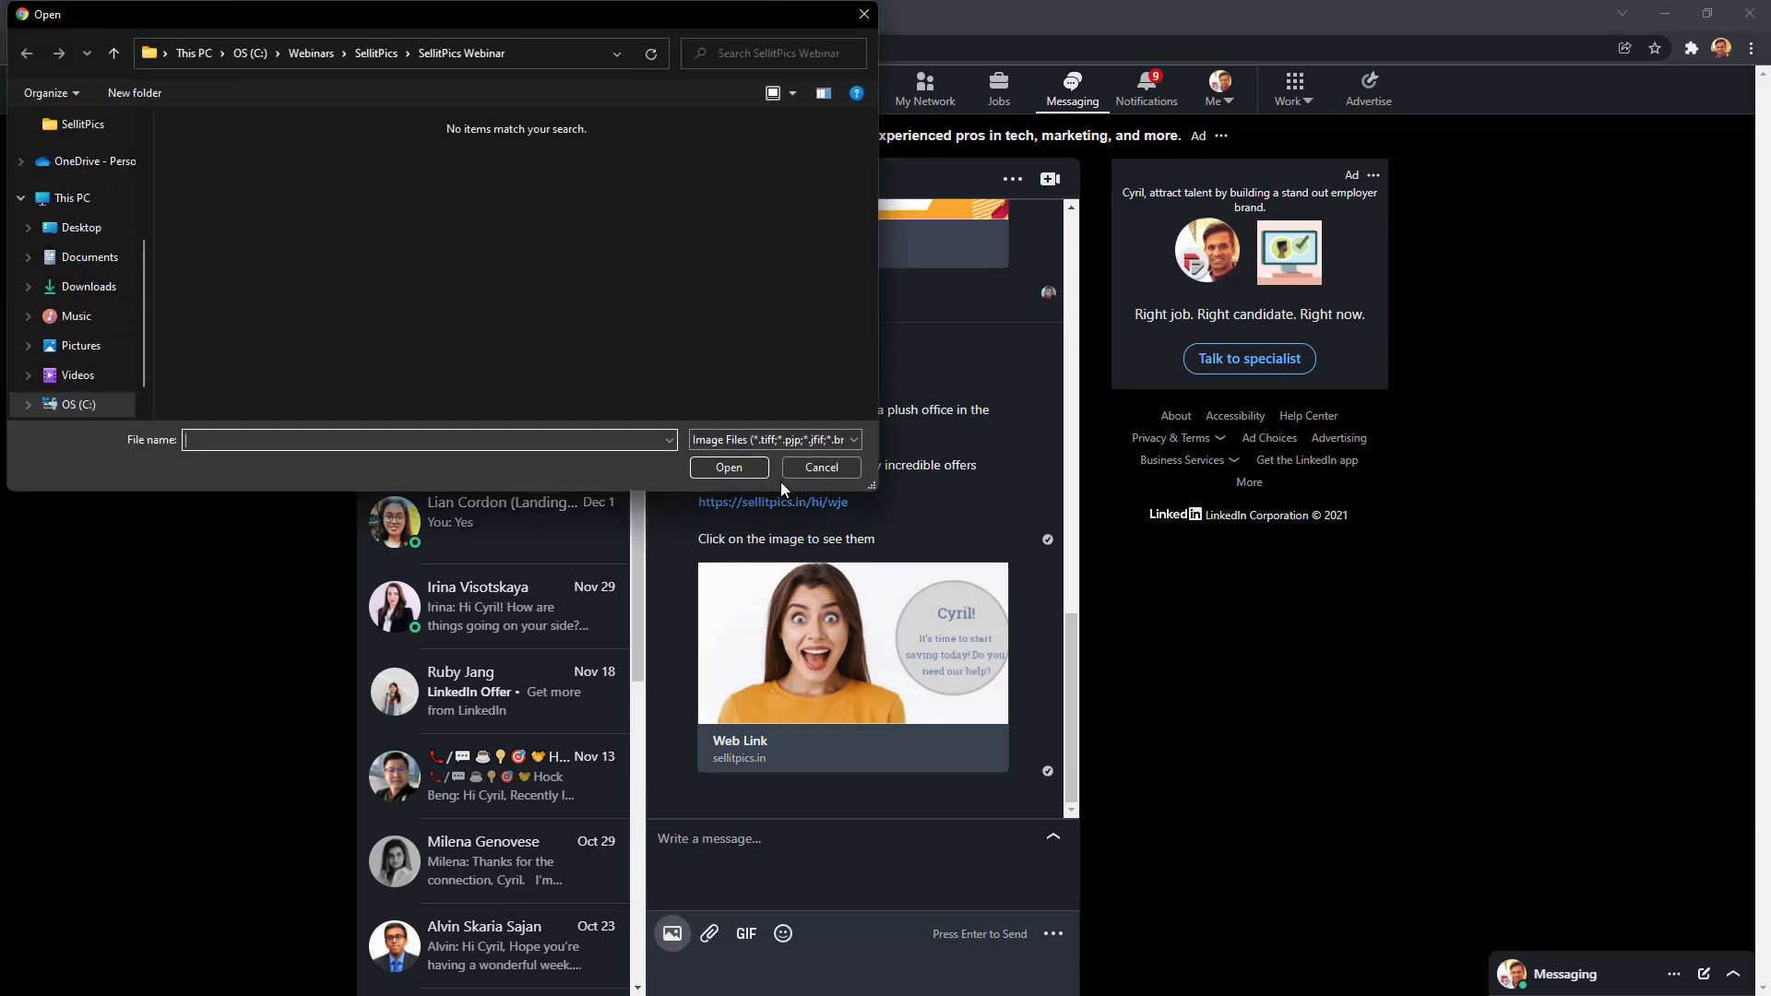
left_click(832, 467)
left_click(138, 16)
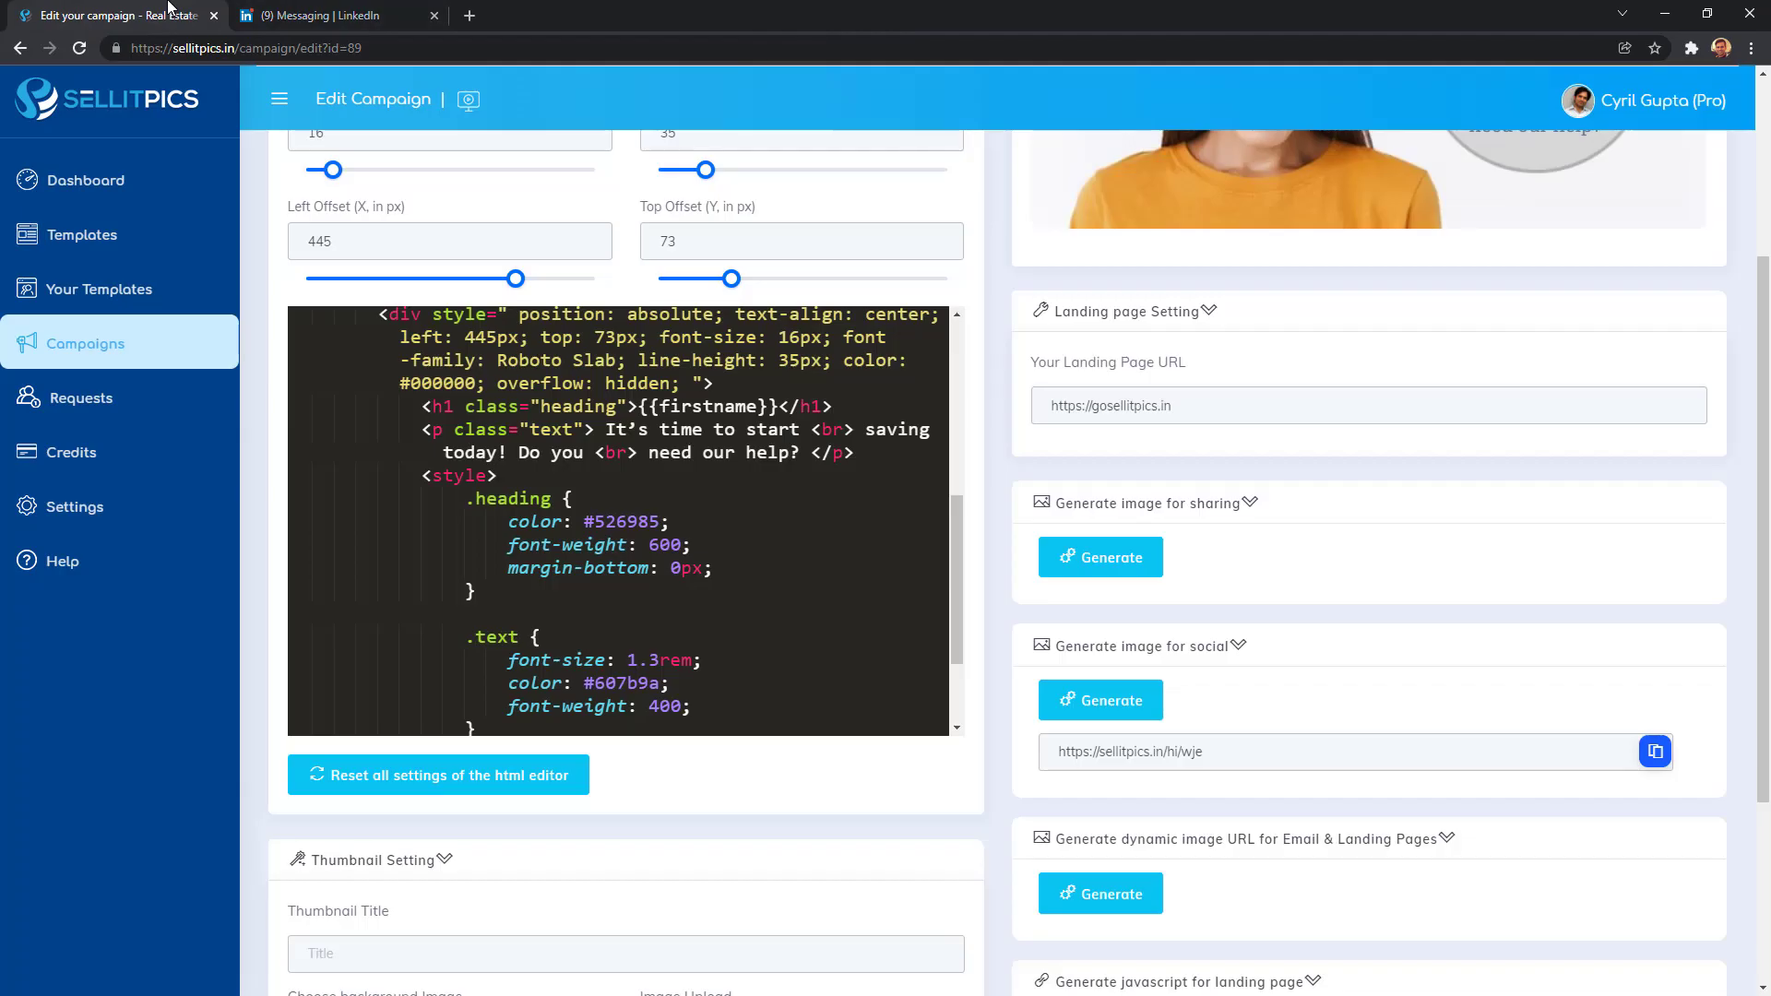
scroll(1076, 442, "up", 3)
scroll(1083, 517, "down", 3)
left_click(1121, 581)
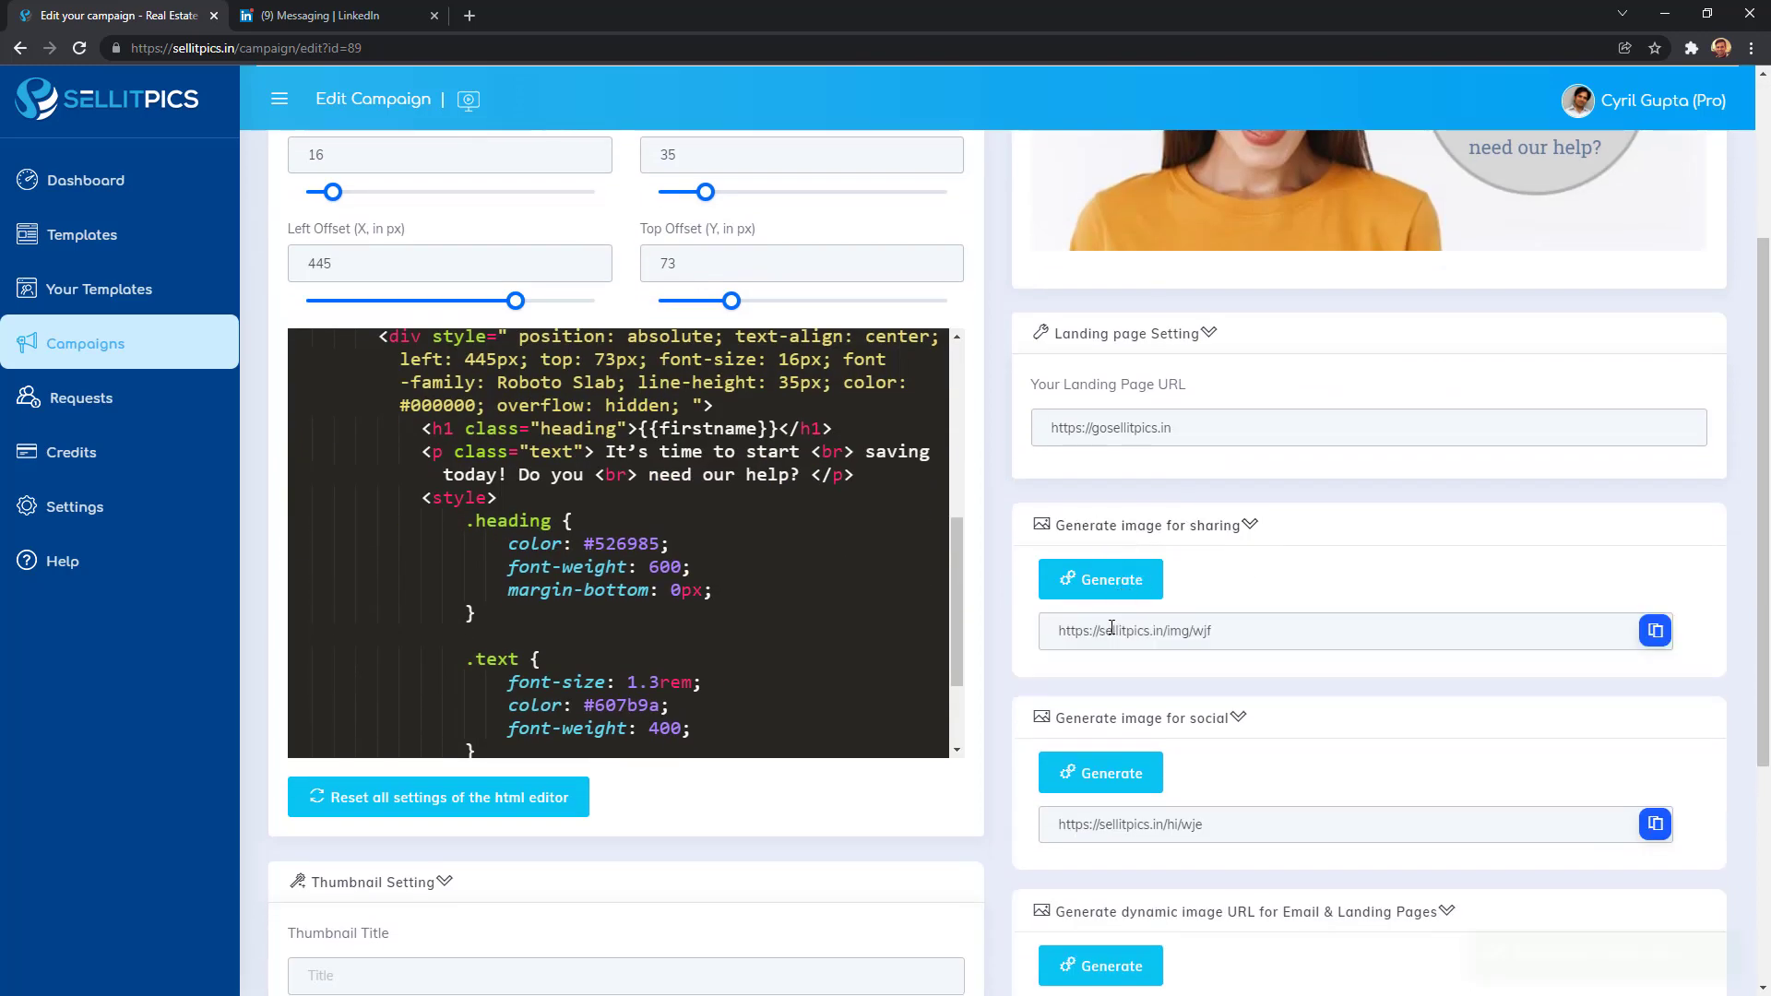
triple_click(1155, 632)
left_click(1655, 631)
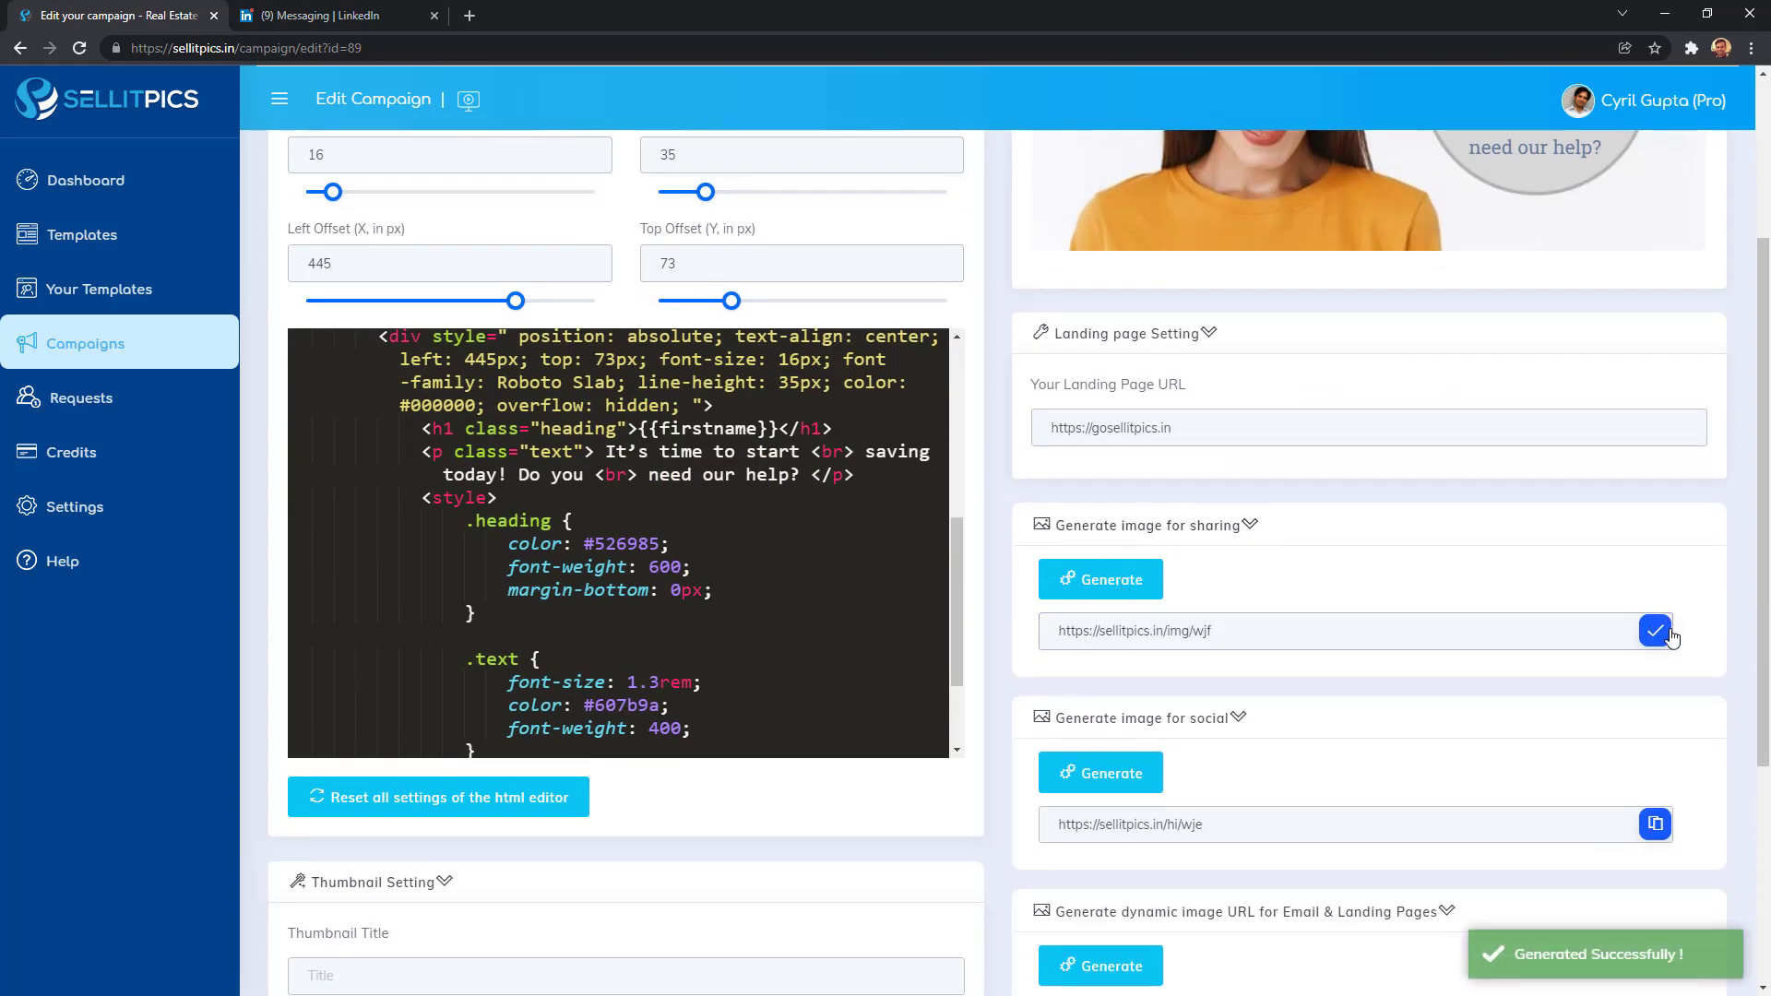
left_click(323, 15)
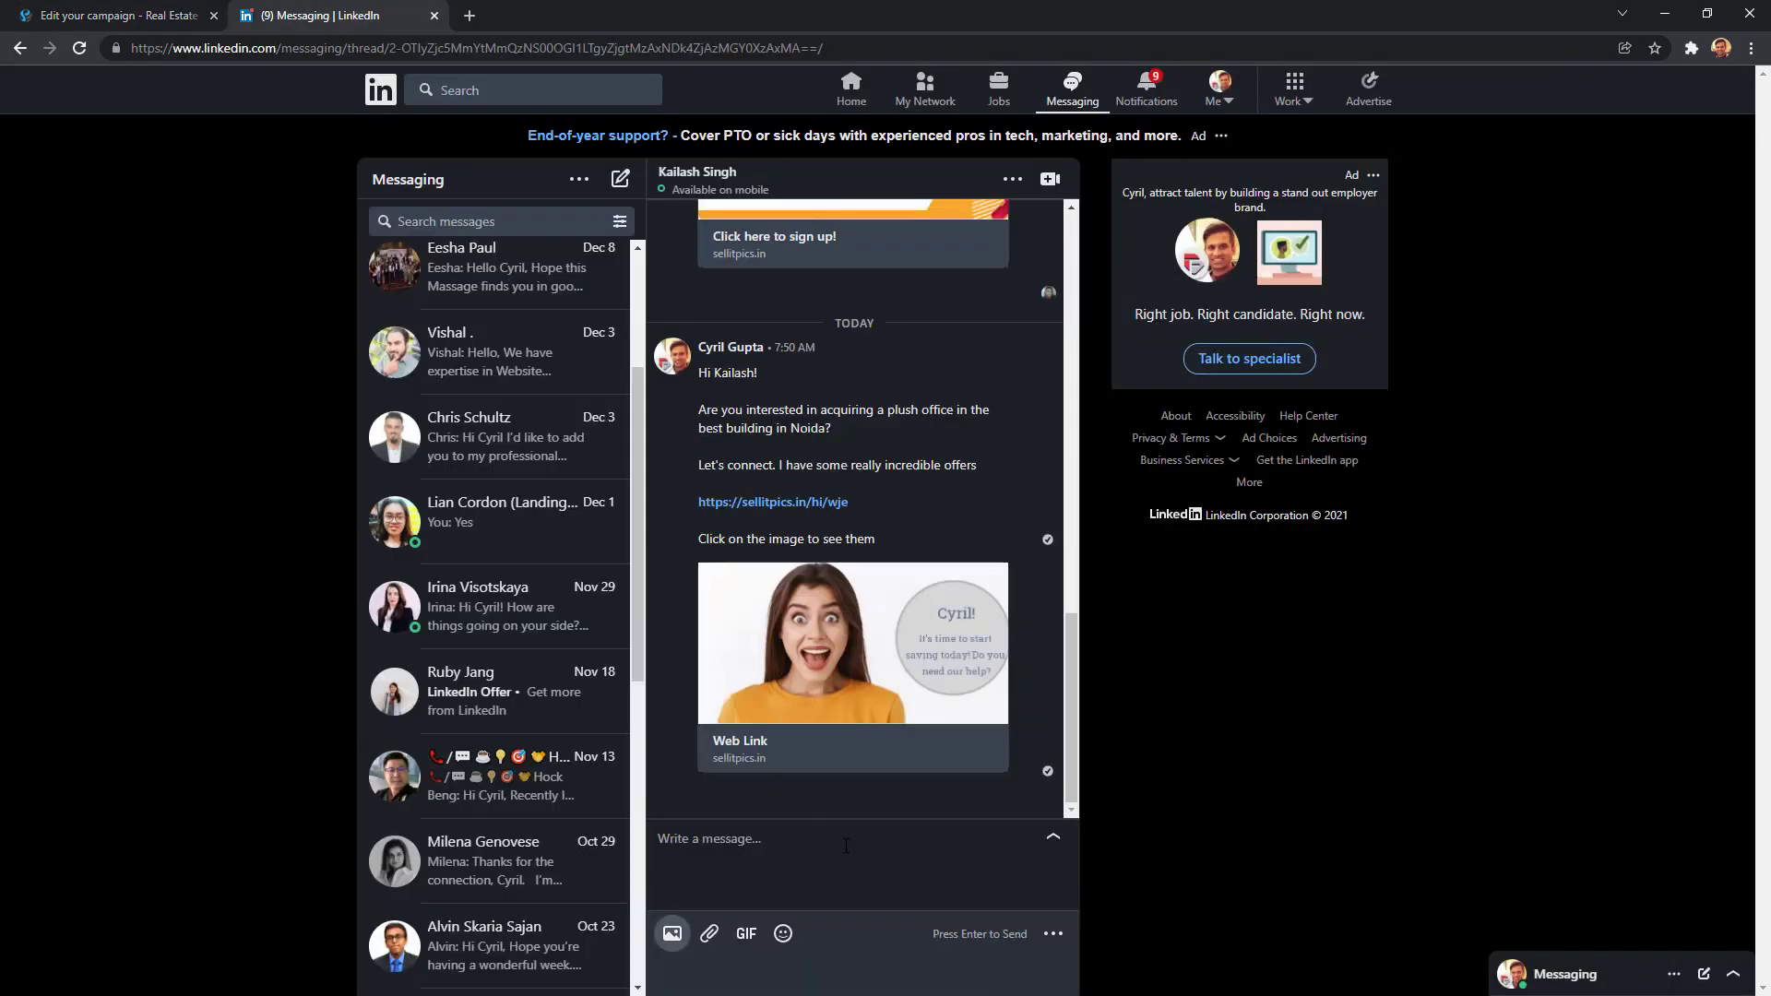
left_click(139, 16)
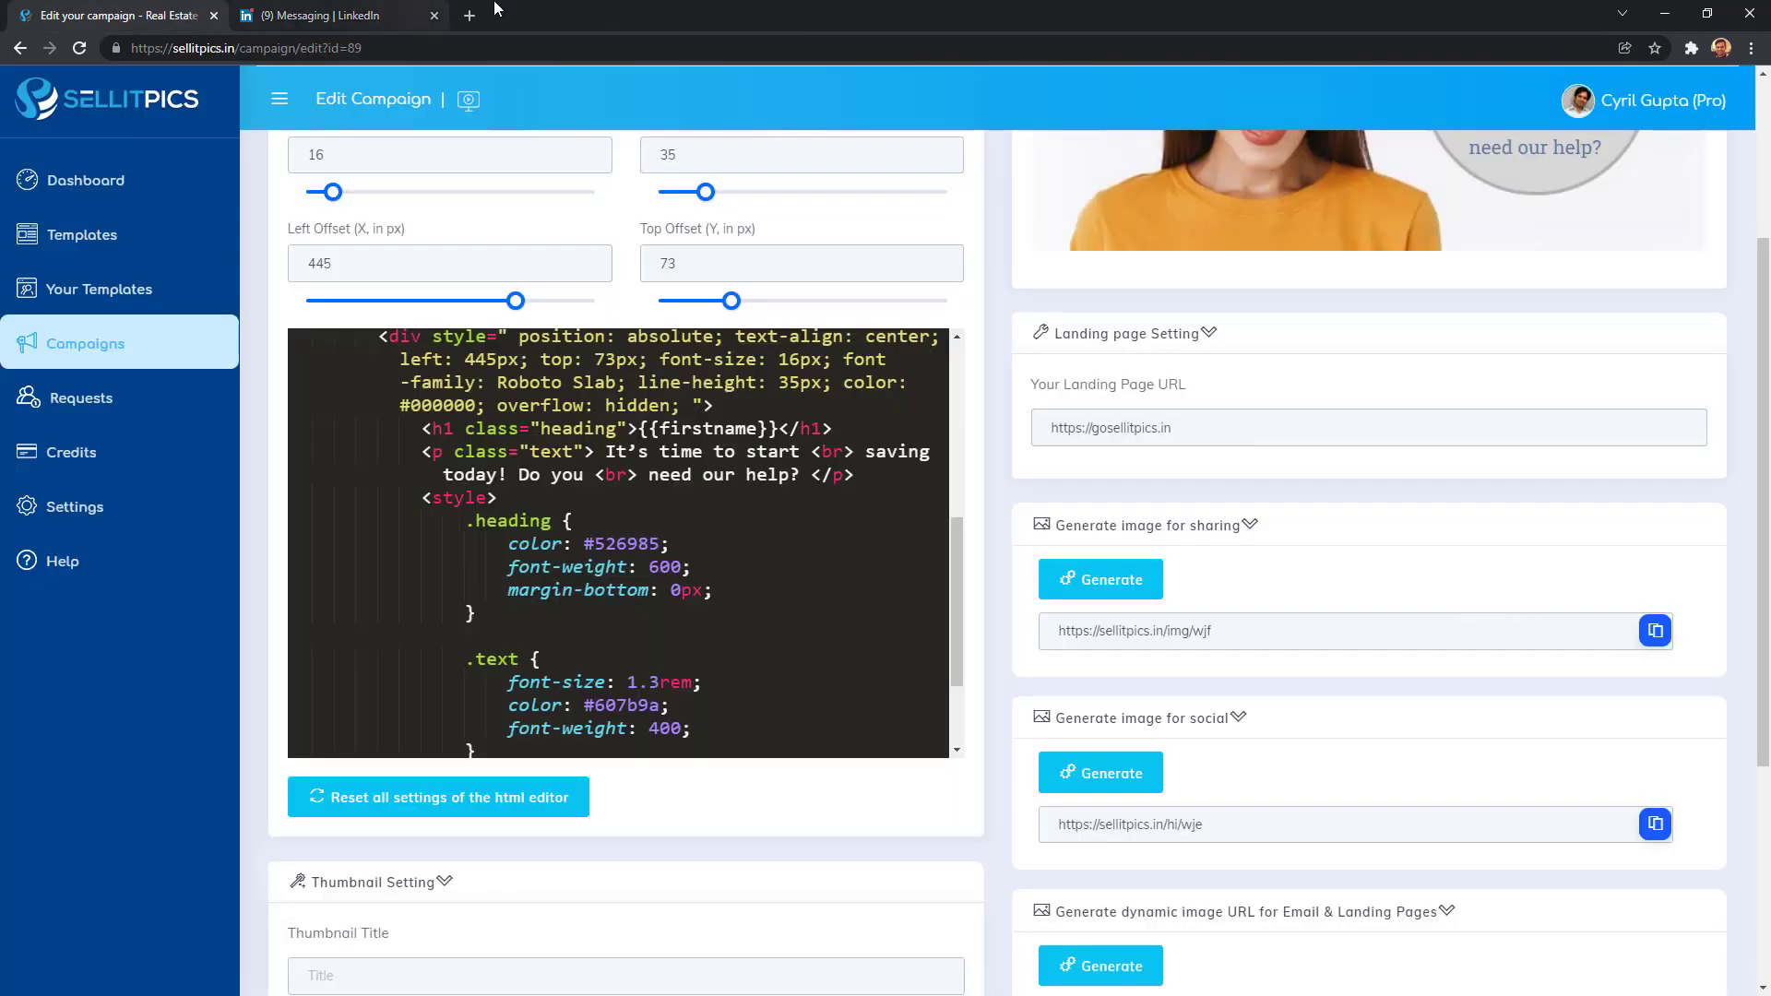
Load the copied sharing image link in a new browser tab.
left_click(470, 16)
key("ctrl+v")
key("Return")
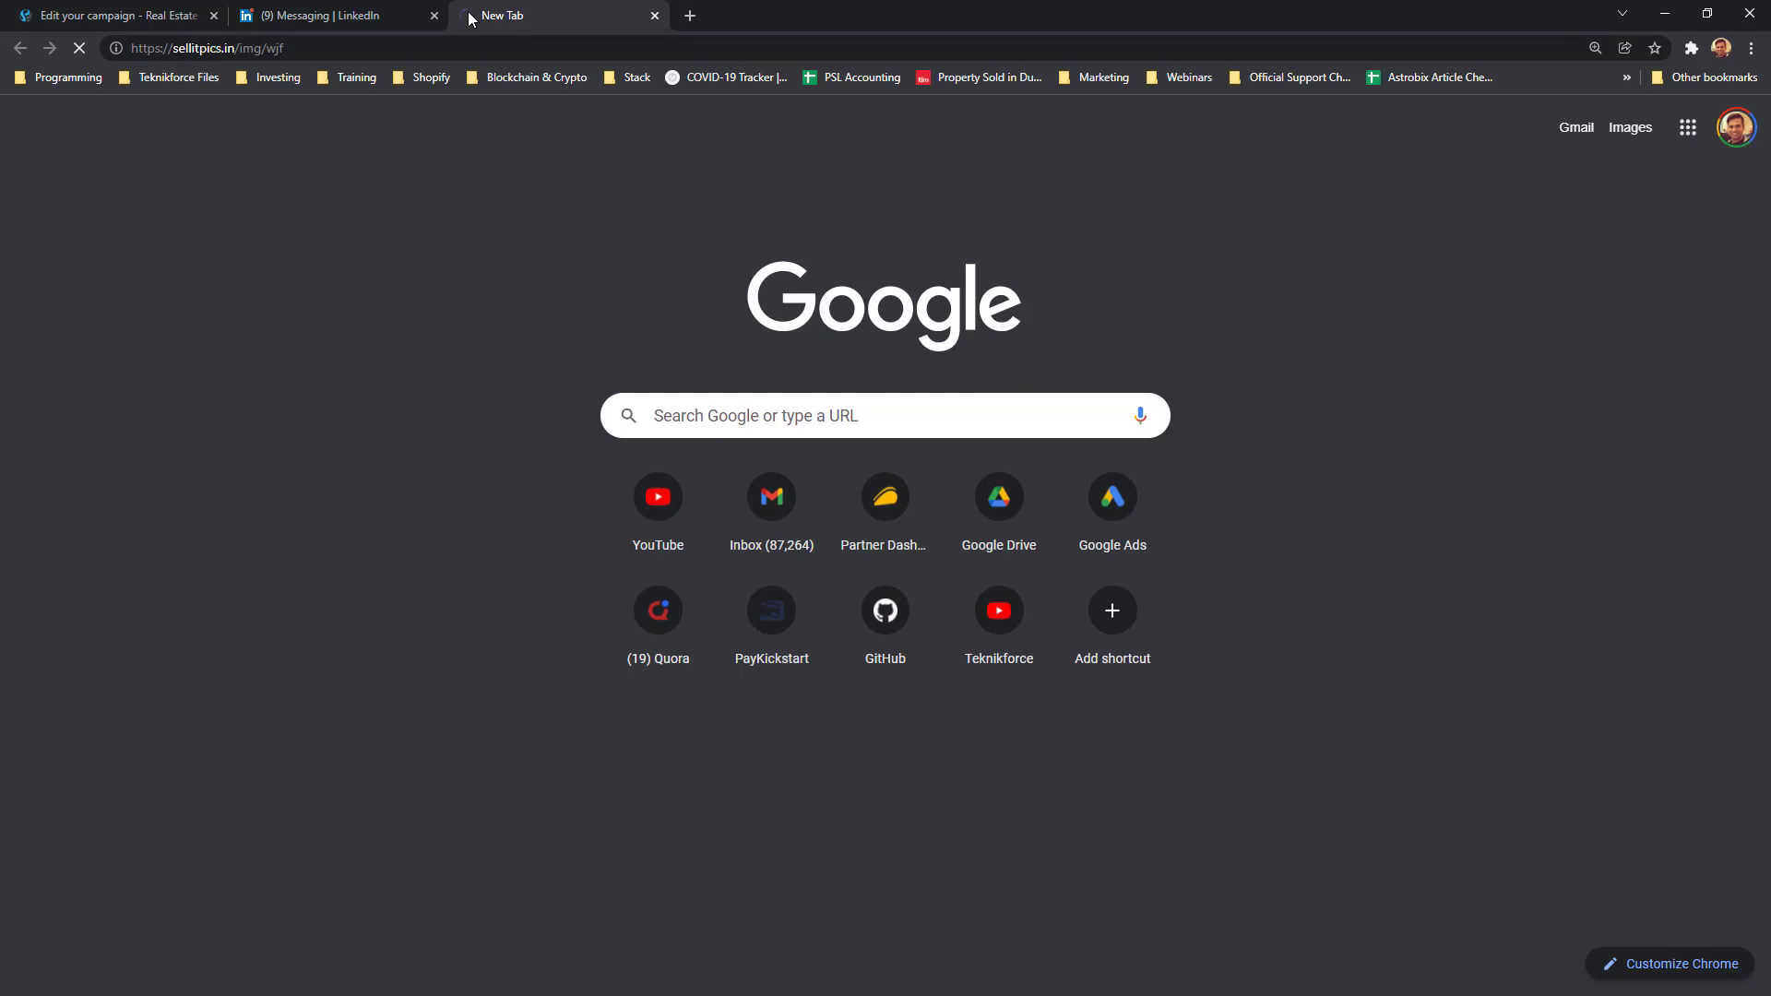
In LinkedIn, open the message's image preview link, then close the landing page tab.
key("ctrl+shift+Tab")
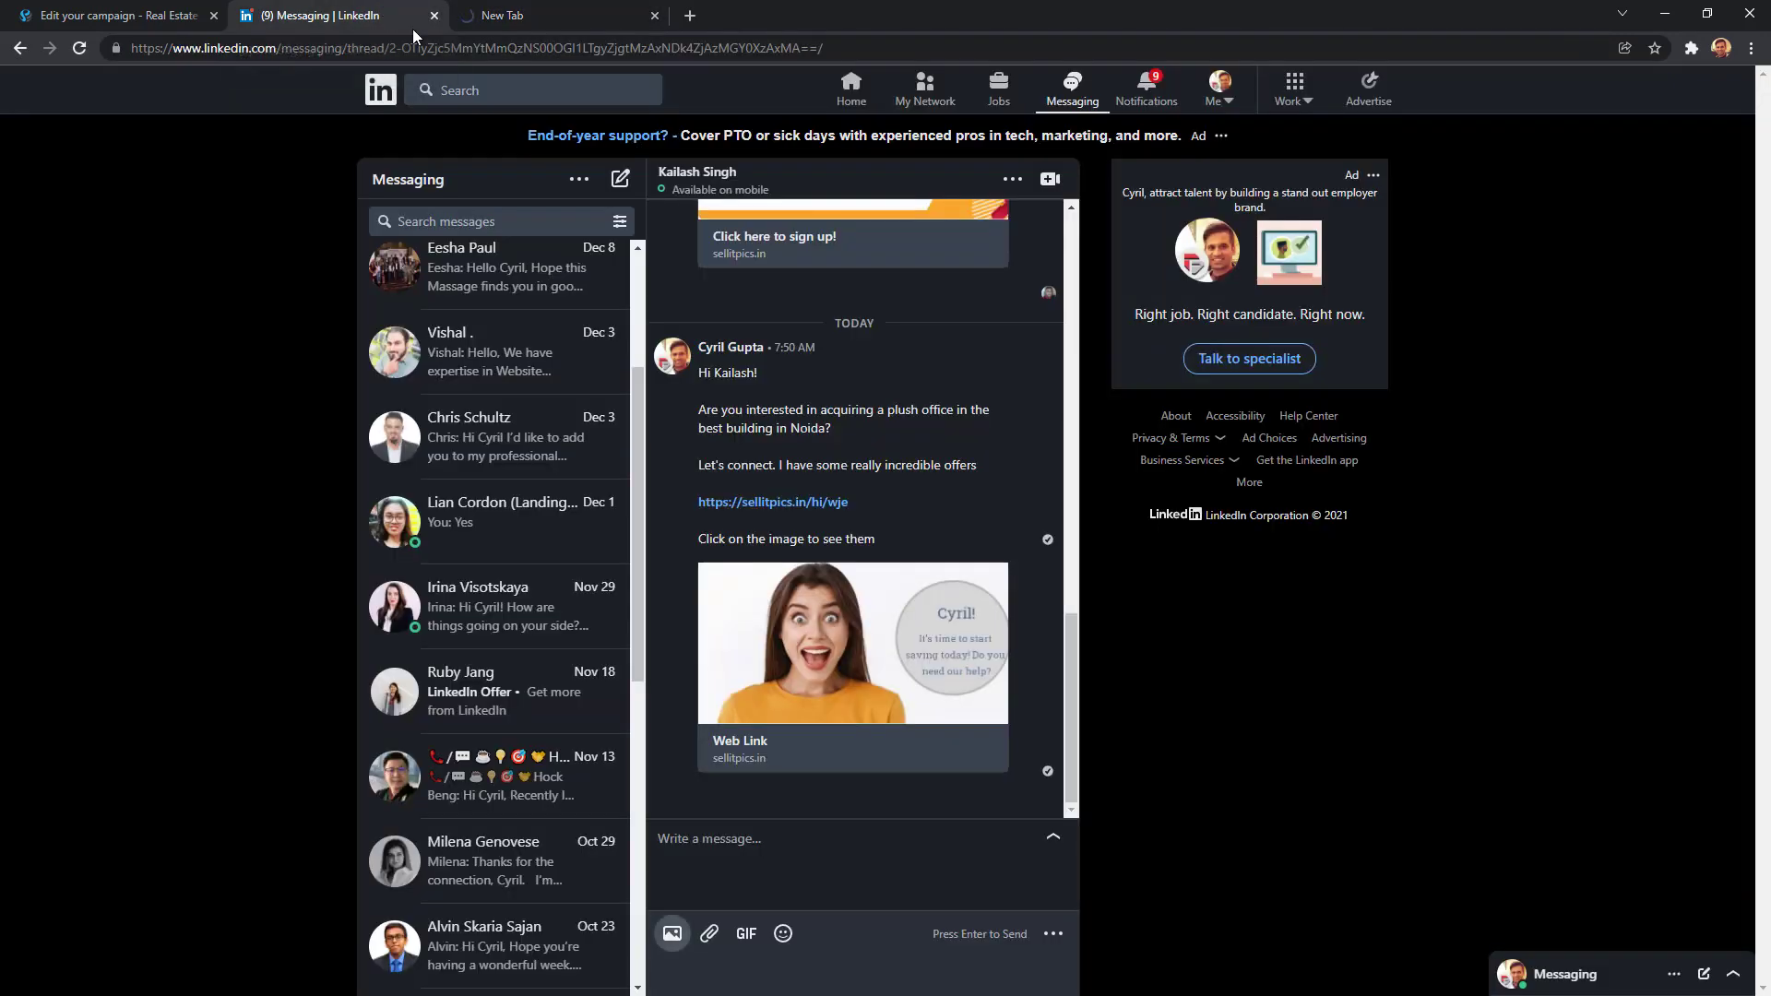
key("ctrl+shift+Tab")
key("ctrl+Tab")
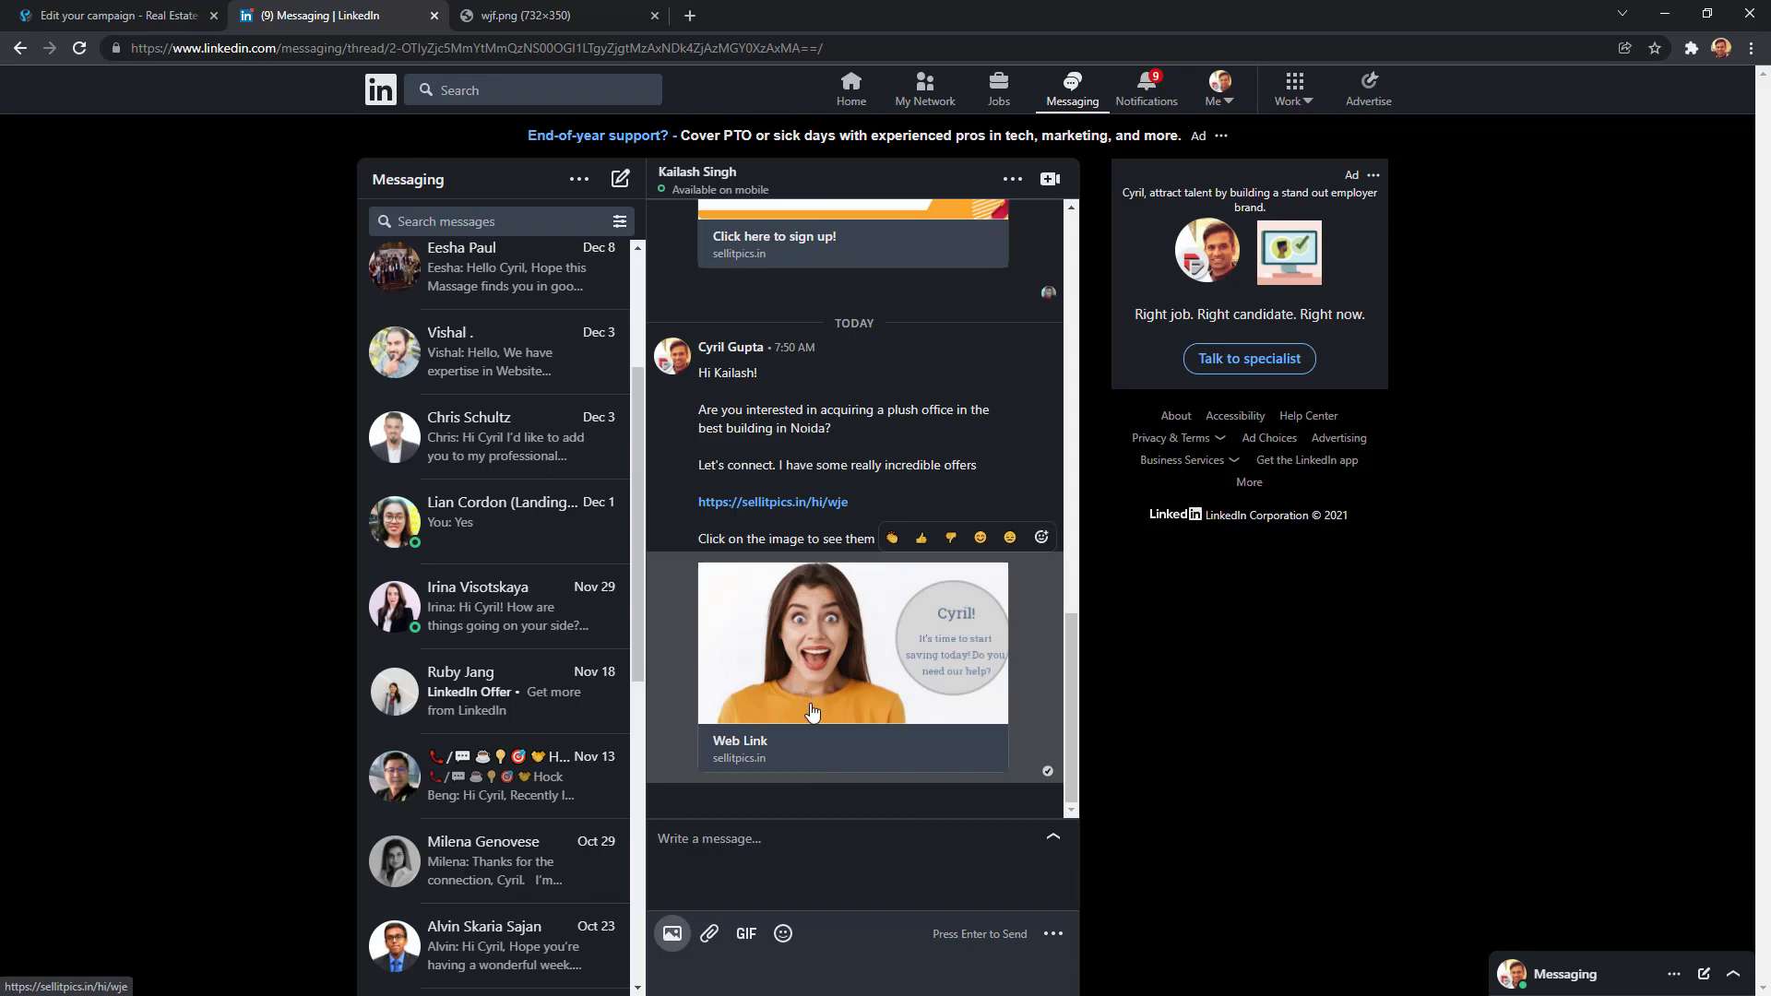
left_click(843, 667)
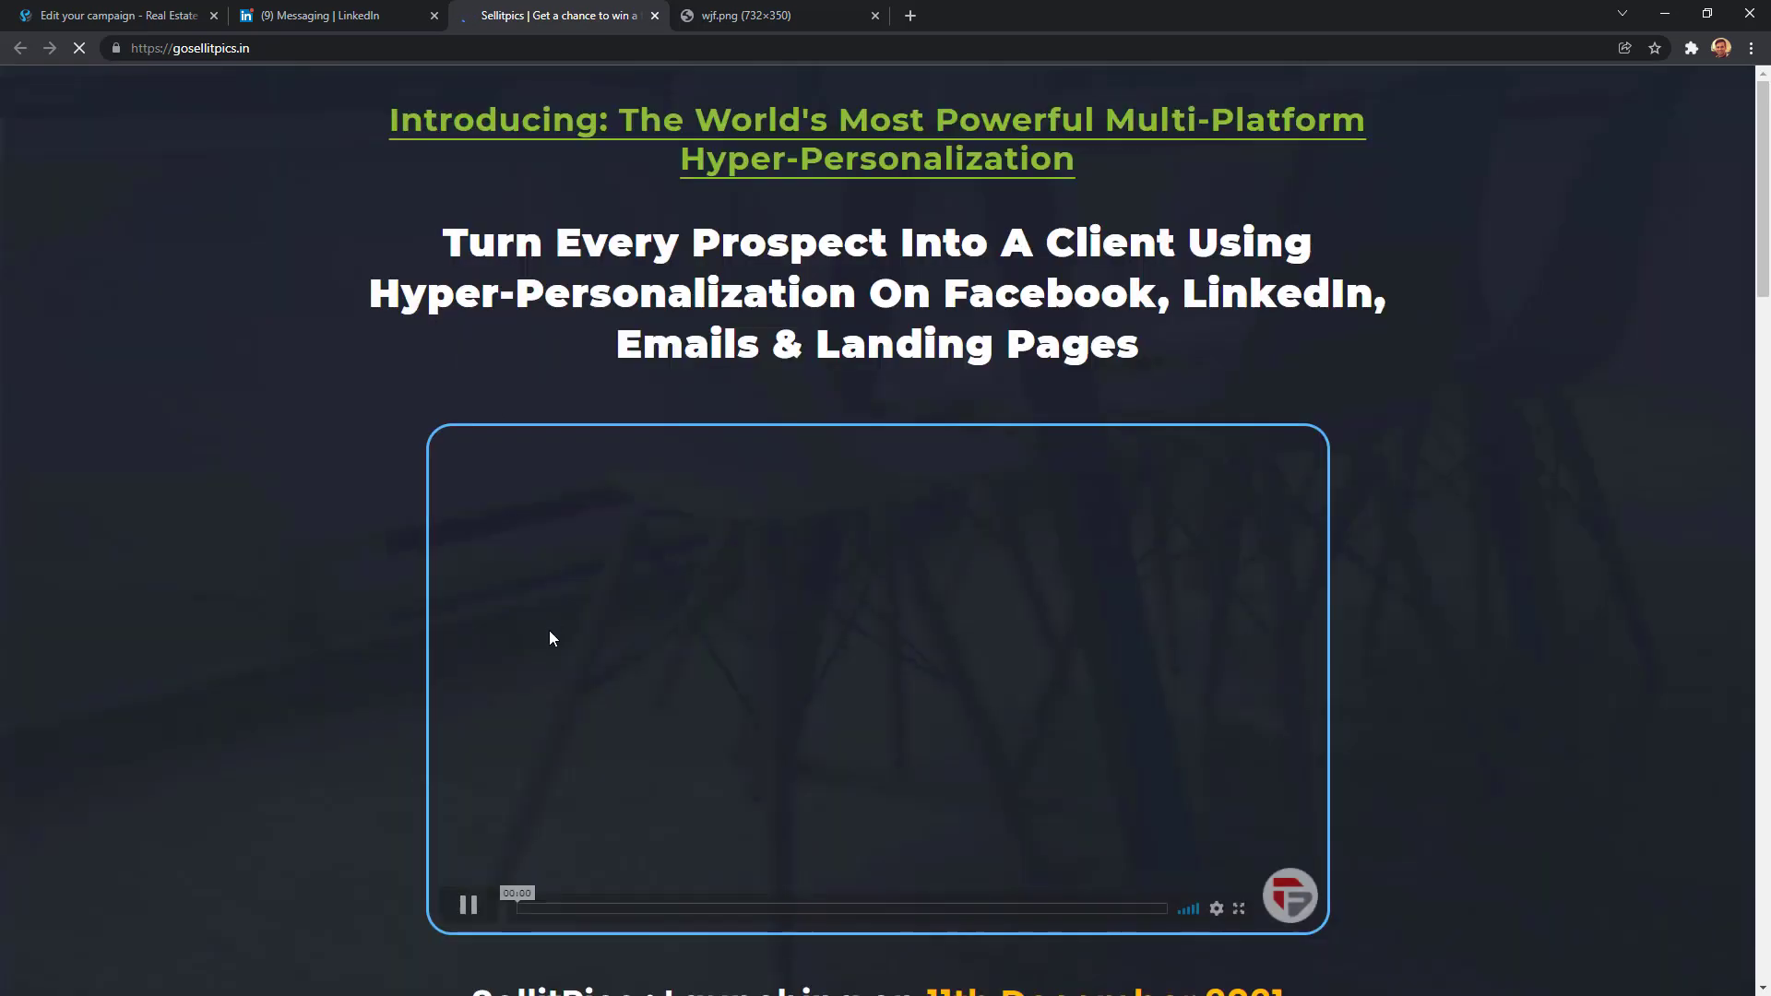
left_click(655, 15)
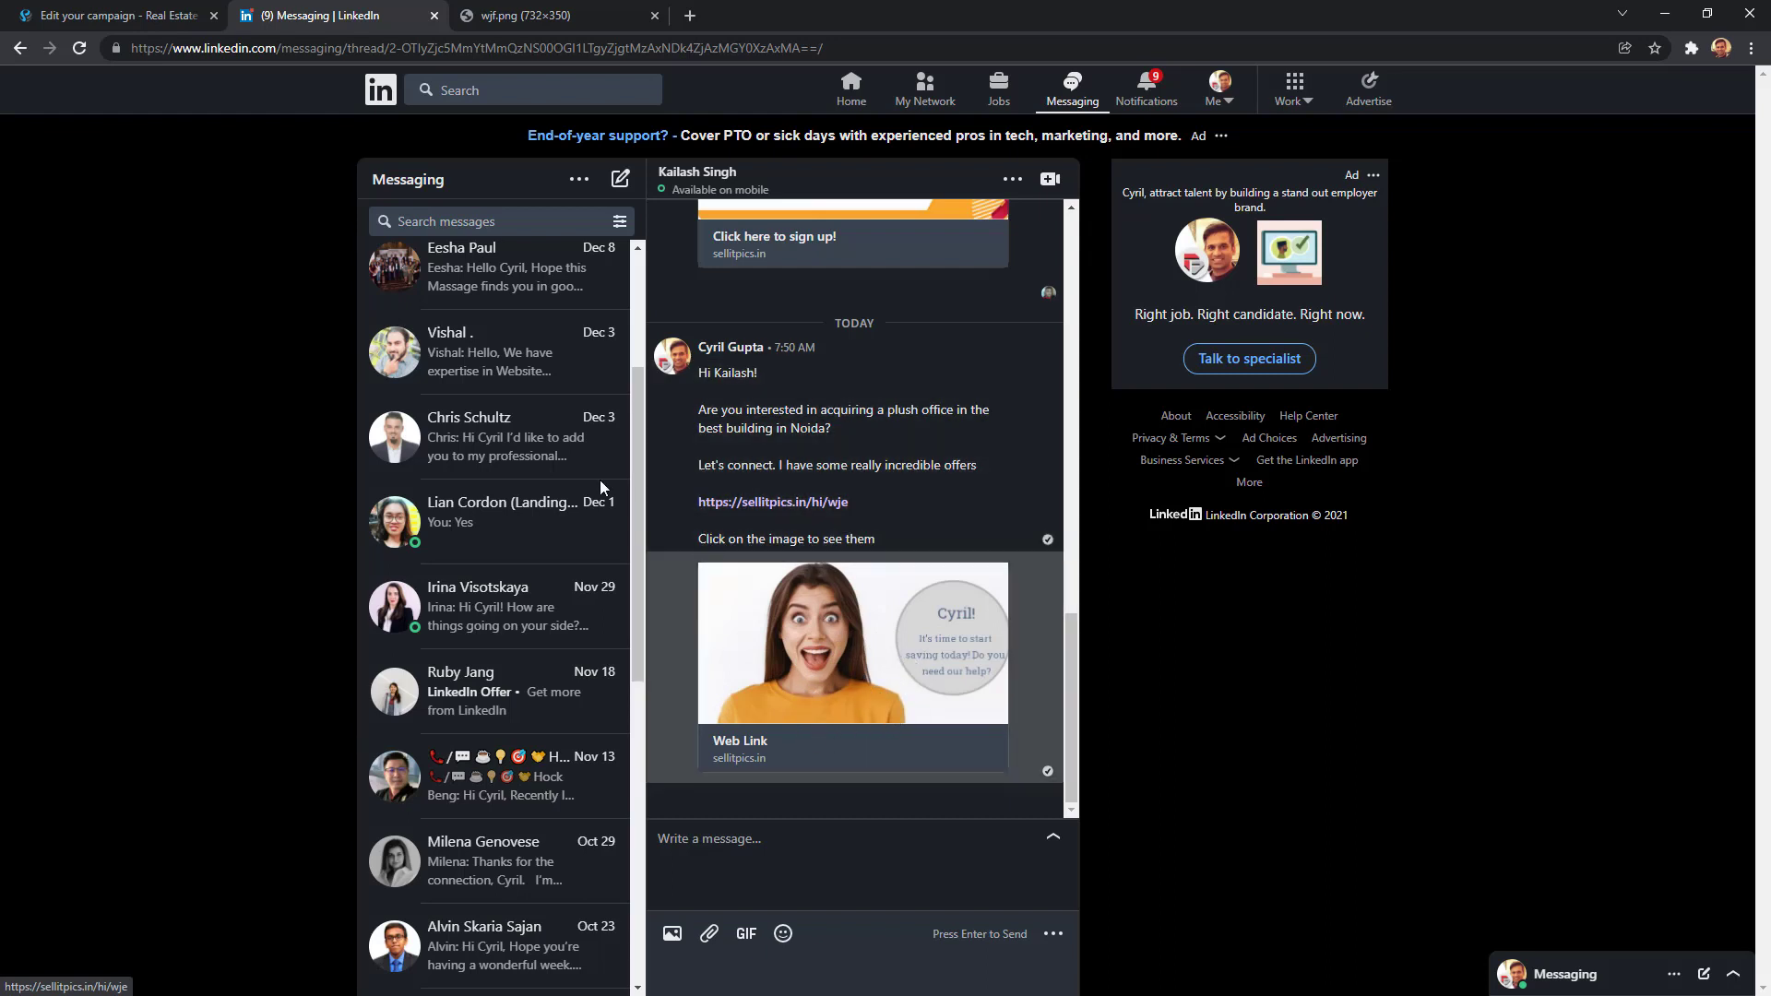
View the wjf.png image, then return to the SellitPics editor listing the /img/wjf and /hi/wje links.
left_click(576, 15)
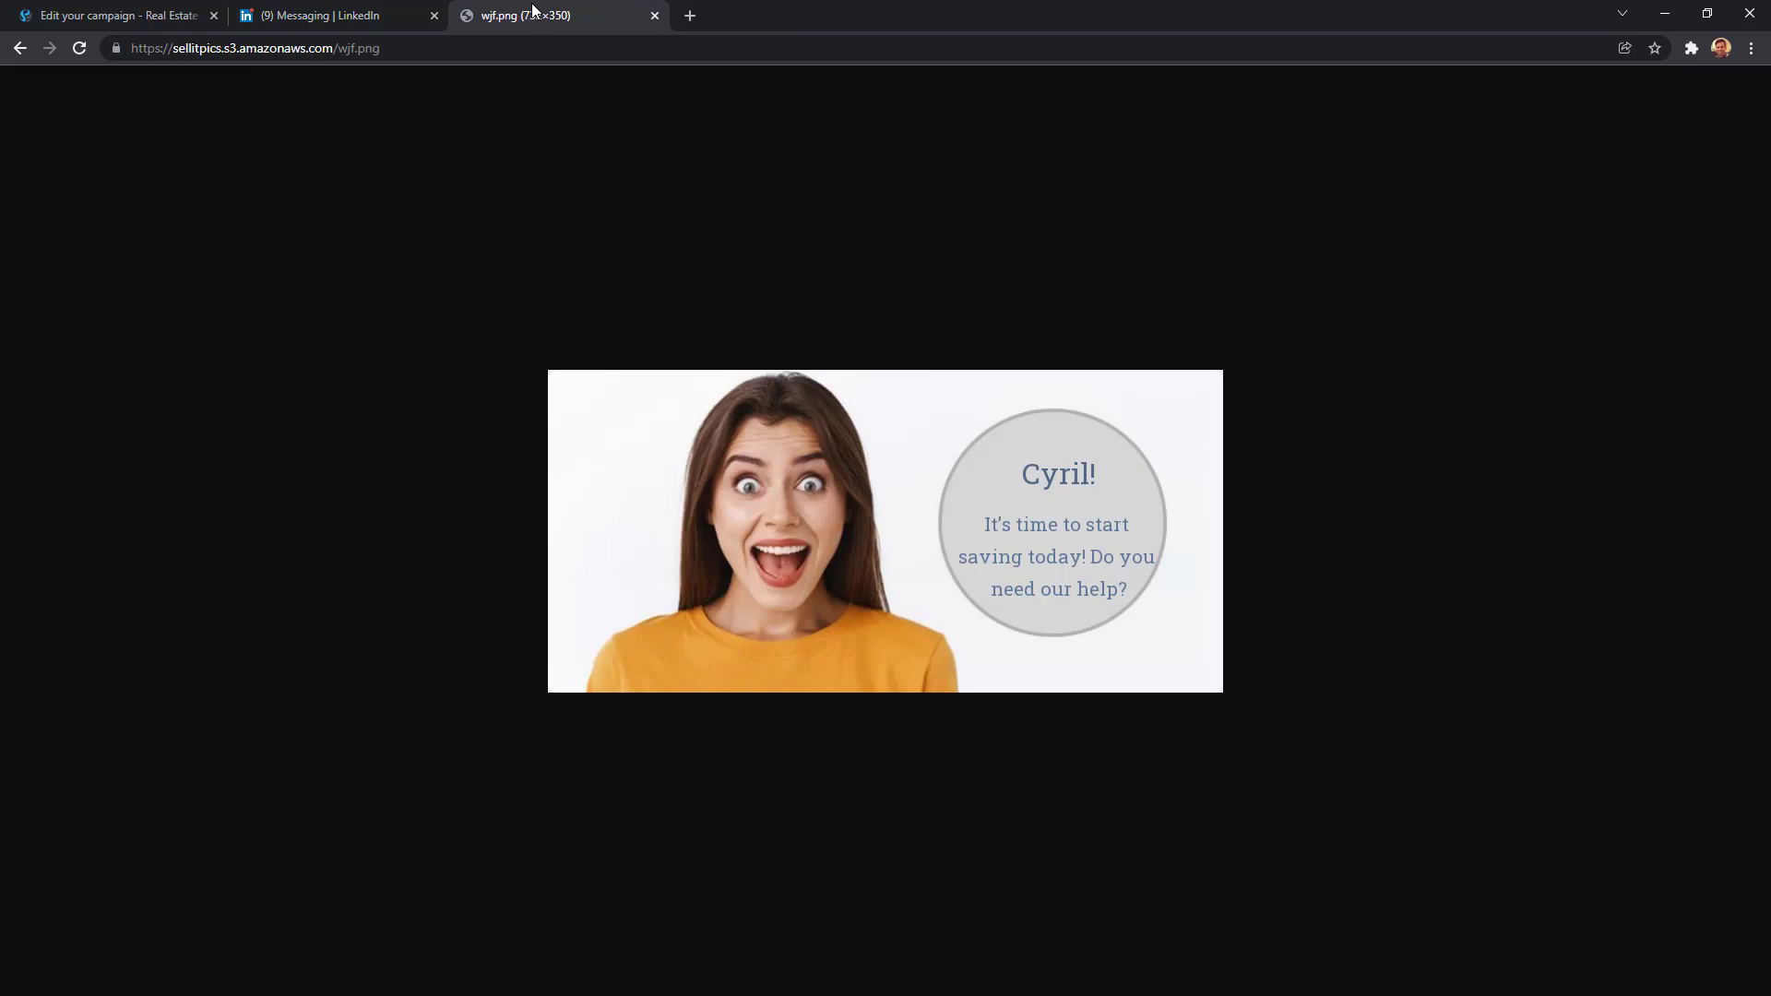
left_click(346, 11)
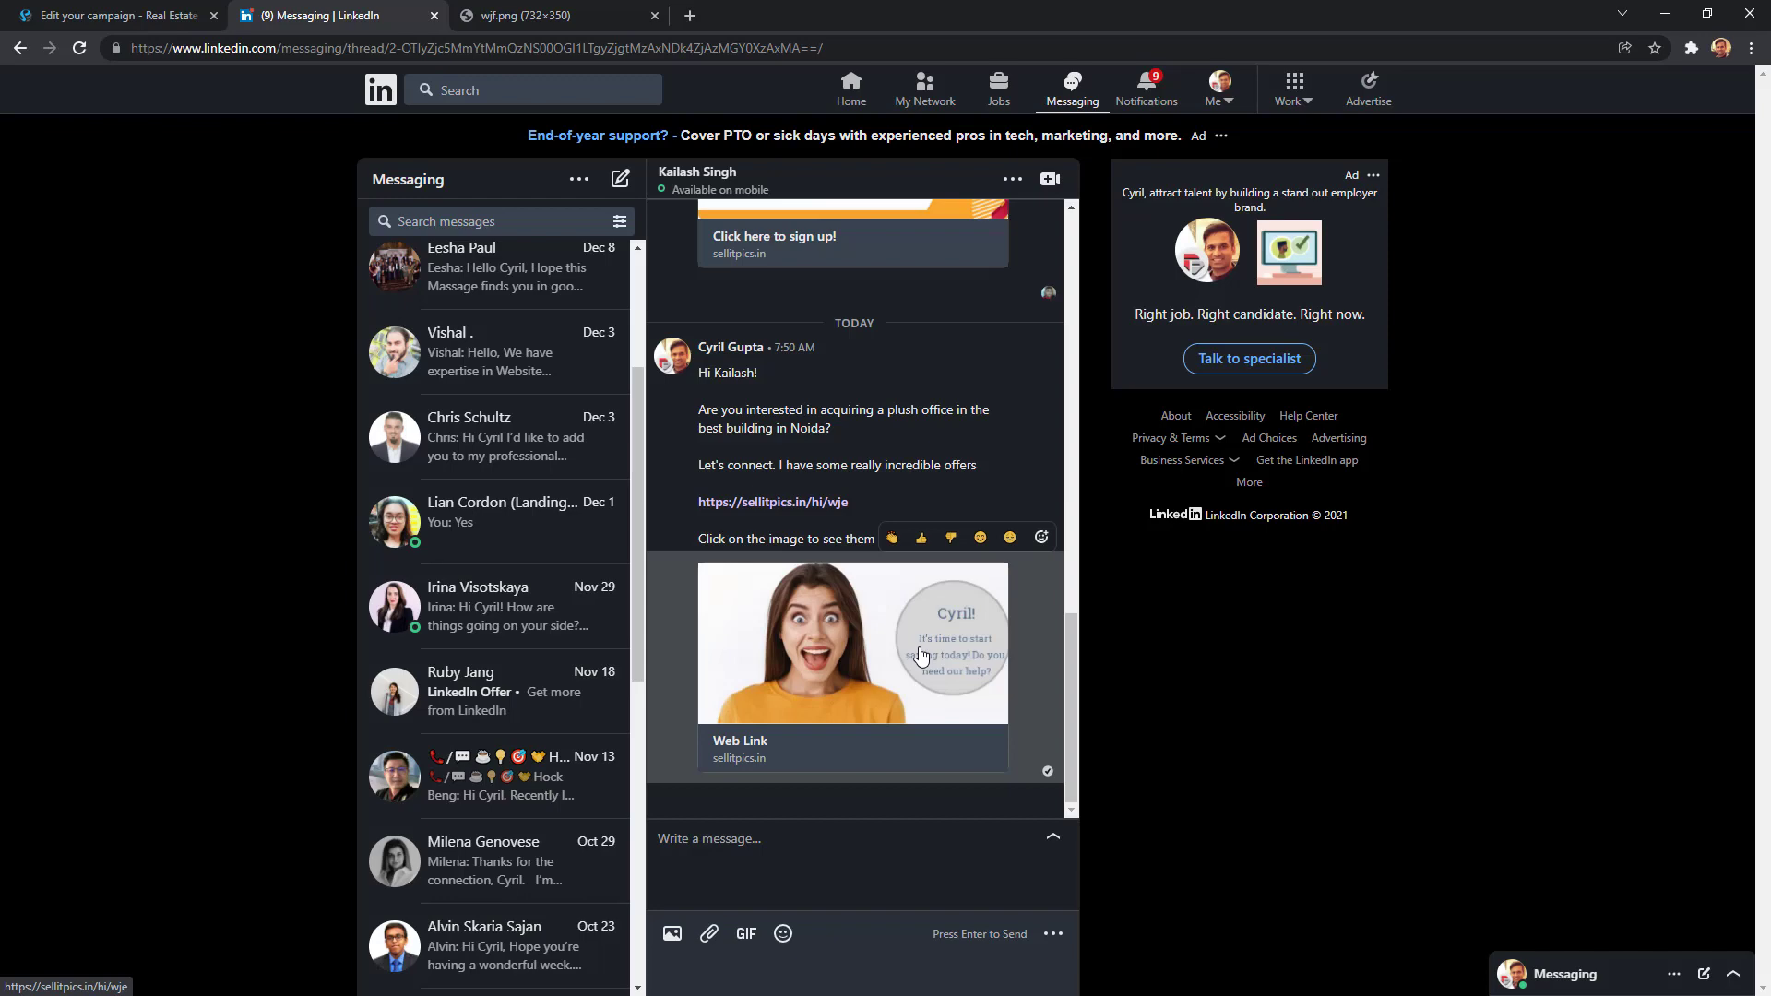
scroll(920, 655, "up", 5)
scroll(918, 683, "down", 5)
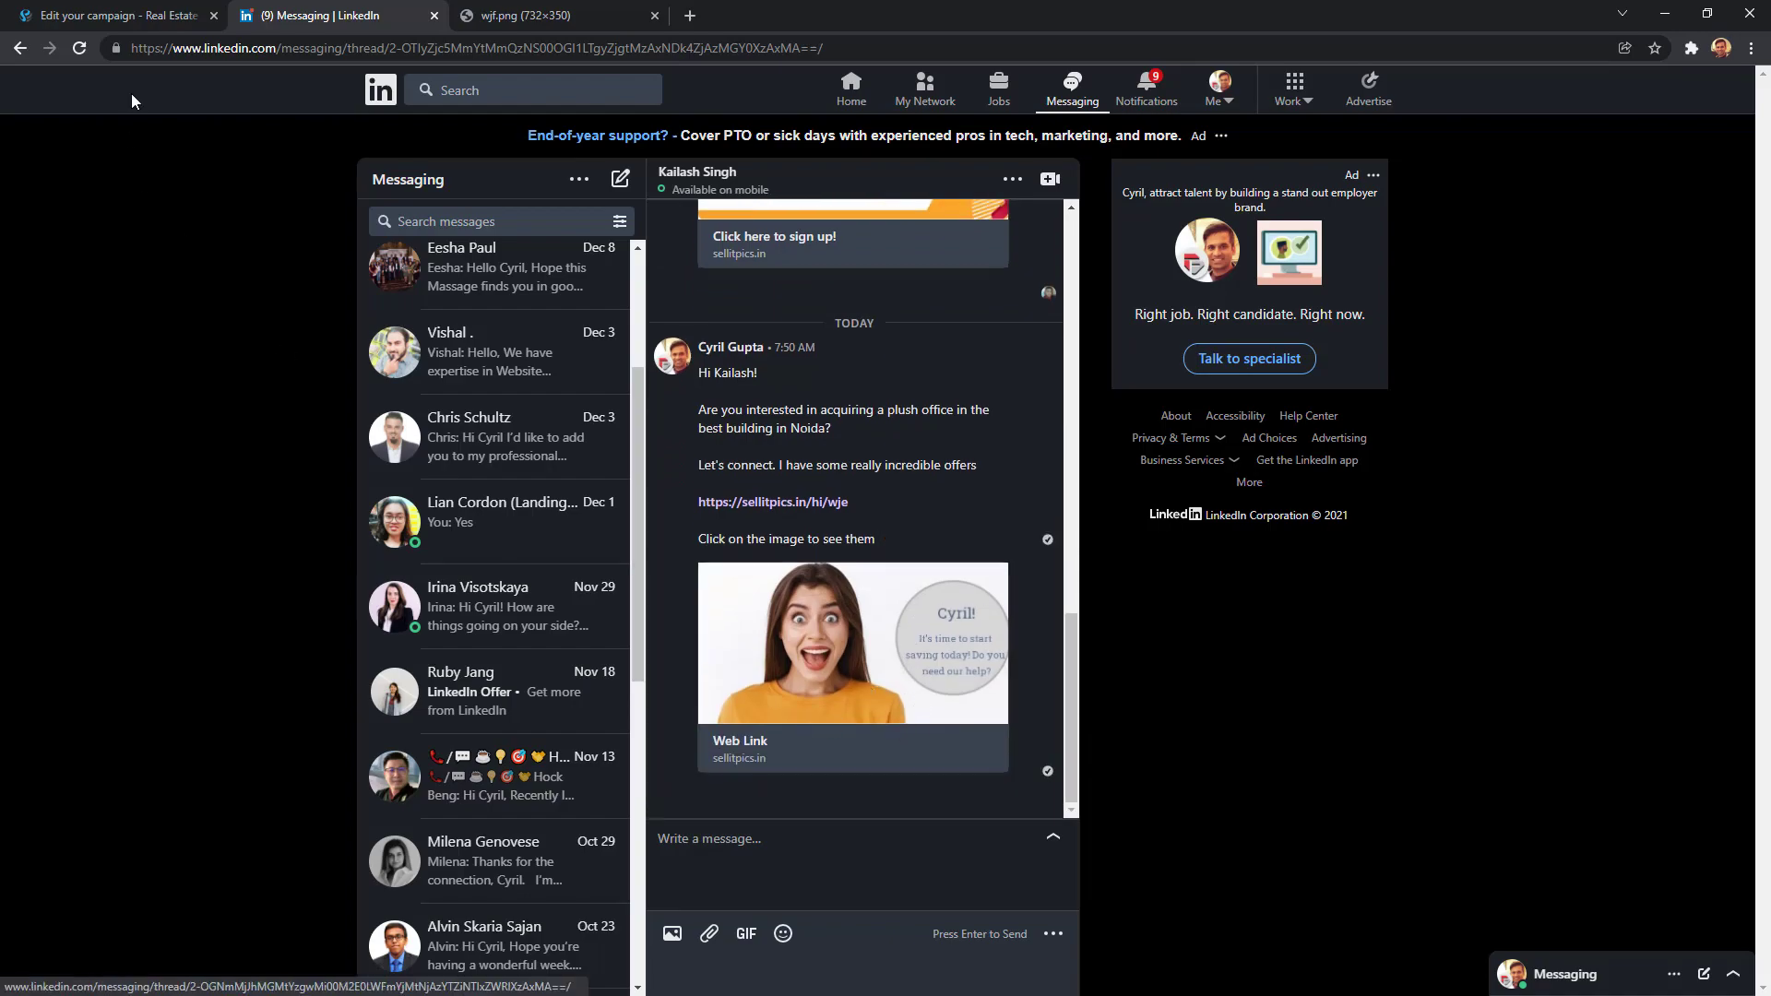
left_click(199, 23)
scroll(168, 343, "down", 2)
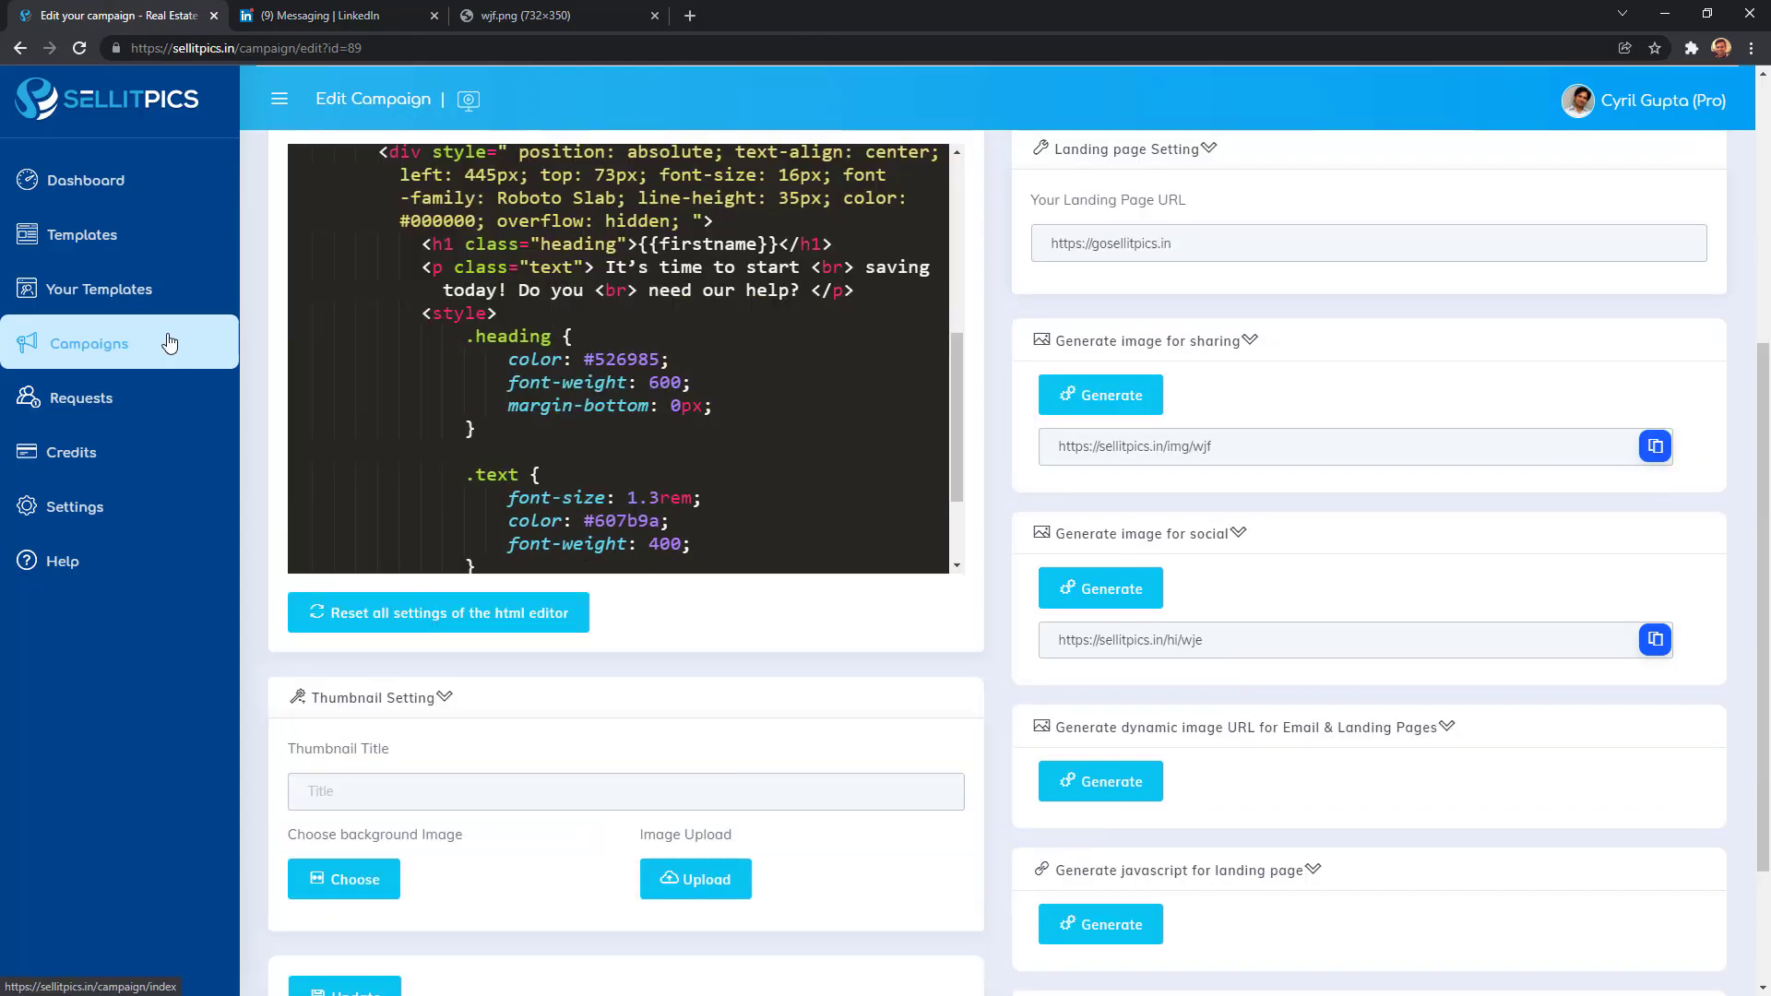